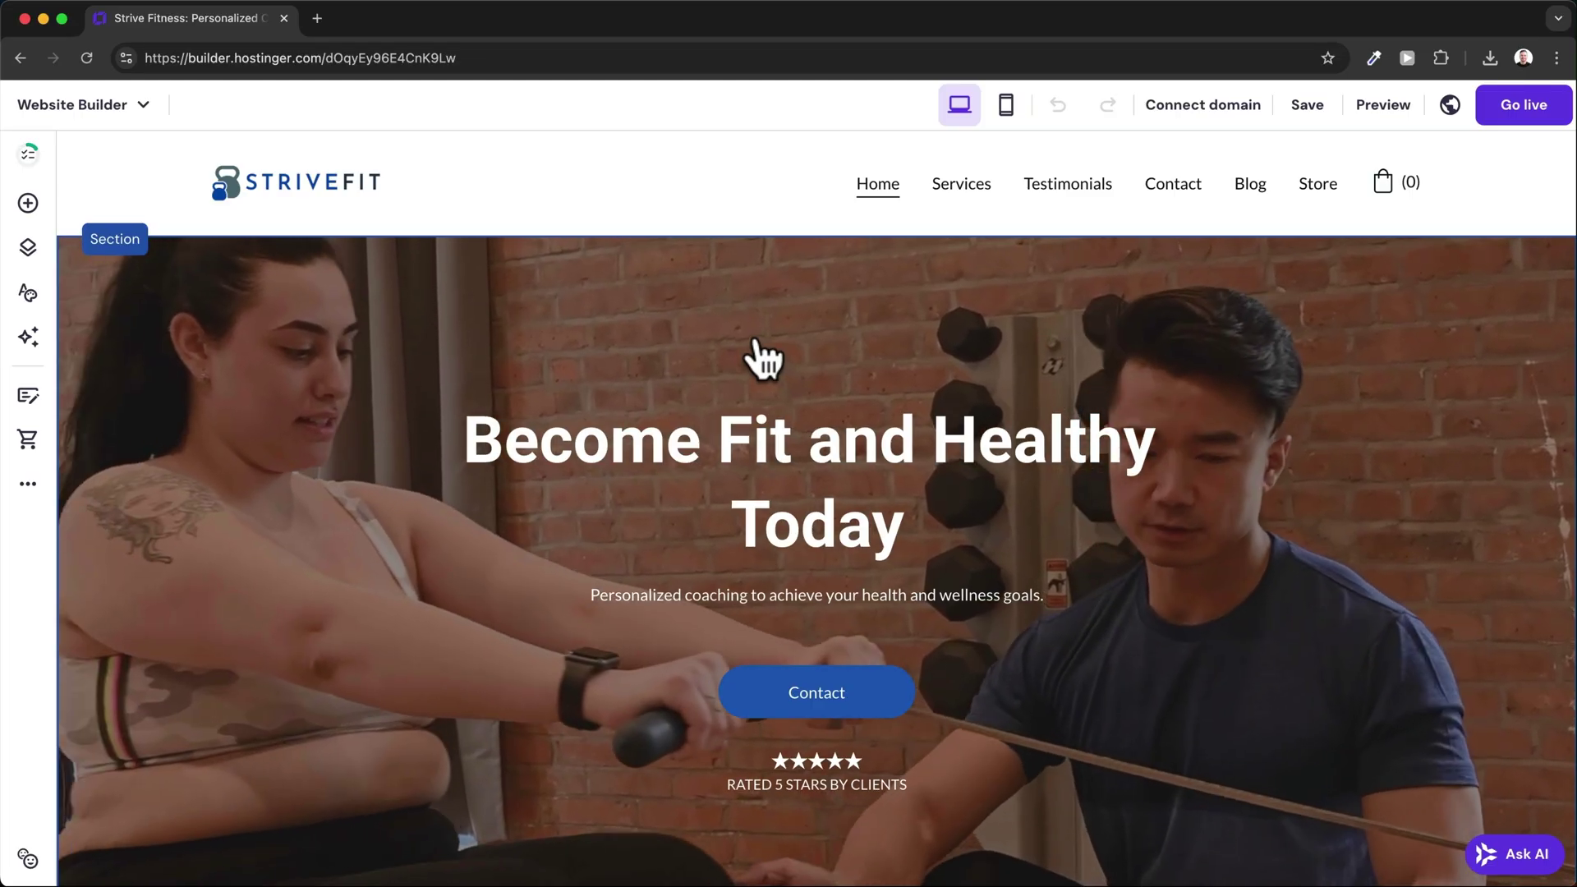
Upload the kettlebell PNG as the site favicon in General settings and save it
left_click(27, 485)
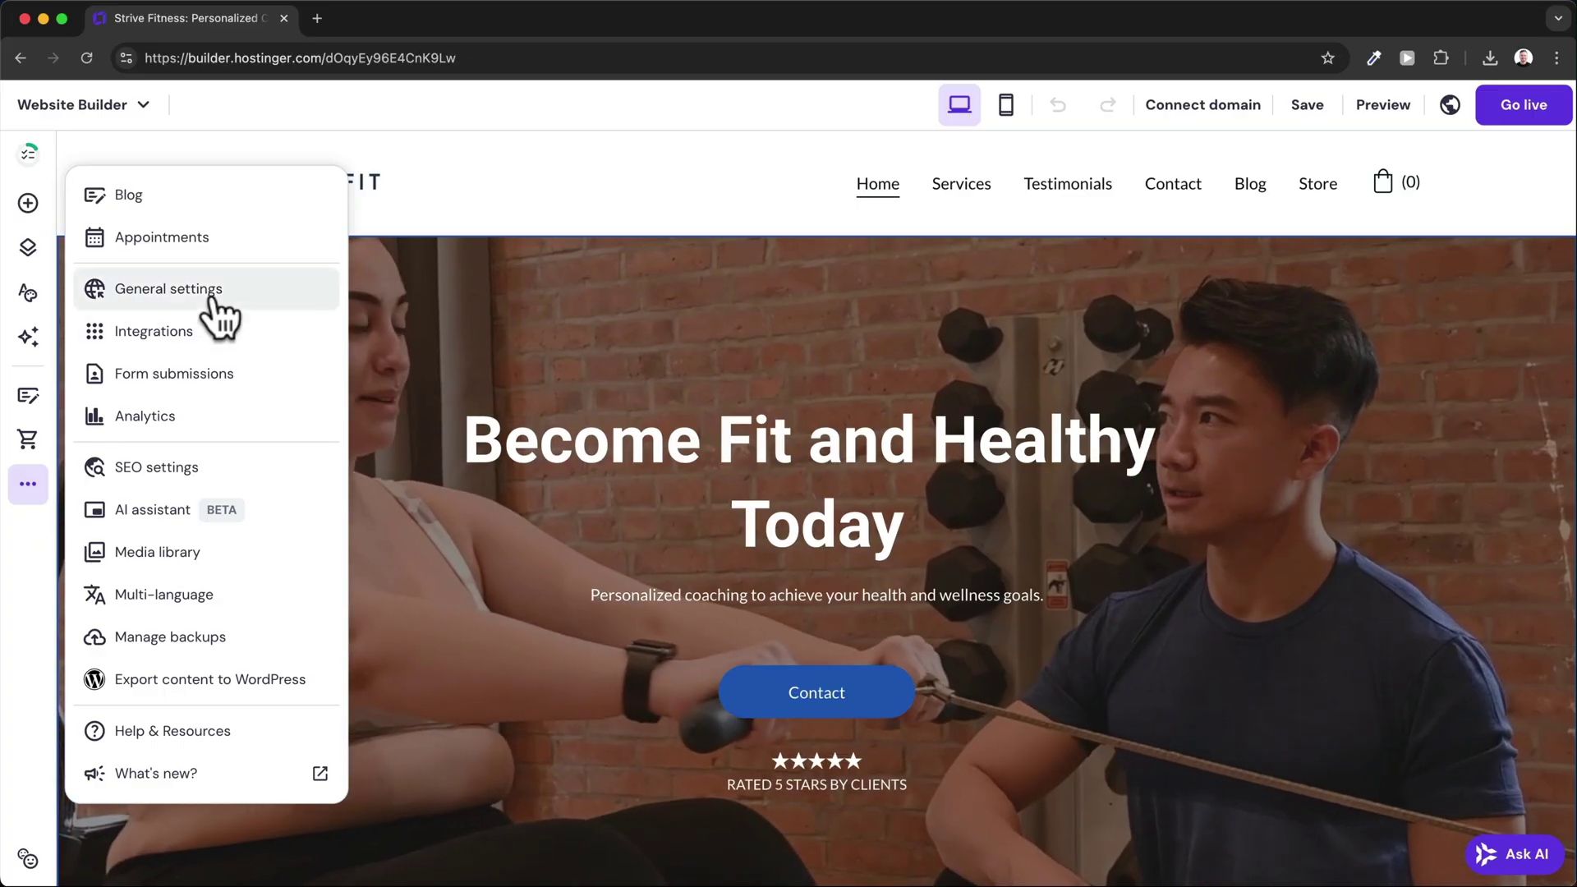
left_click(219, 314)
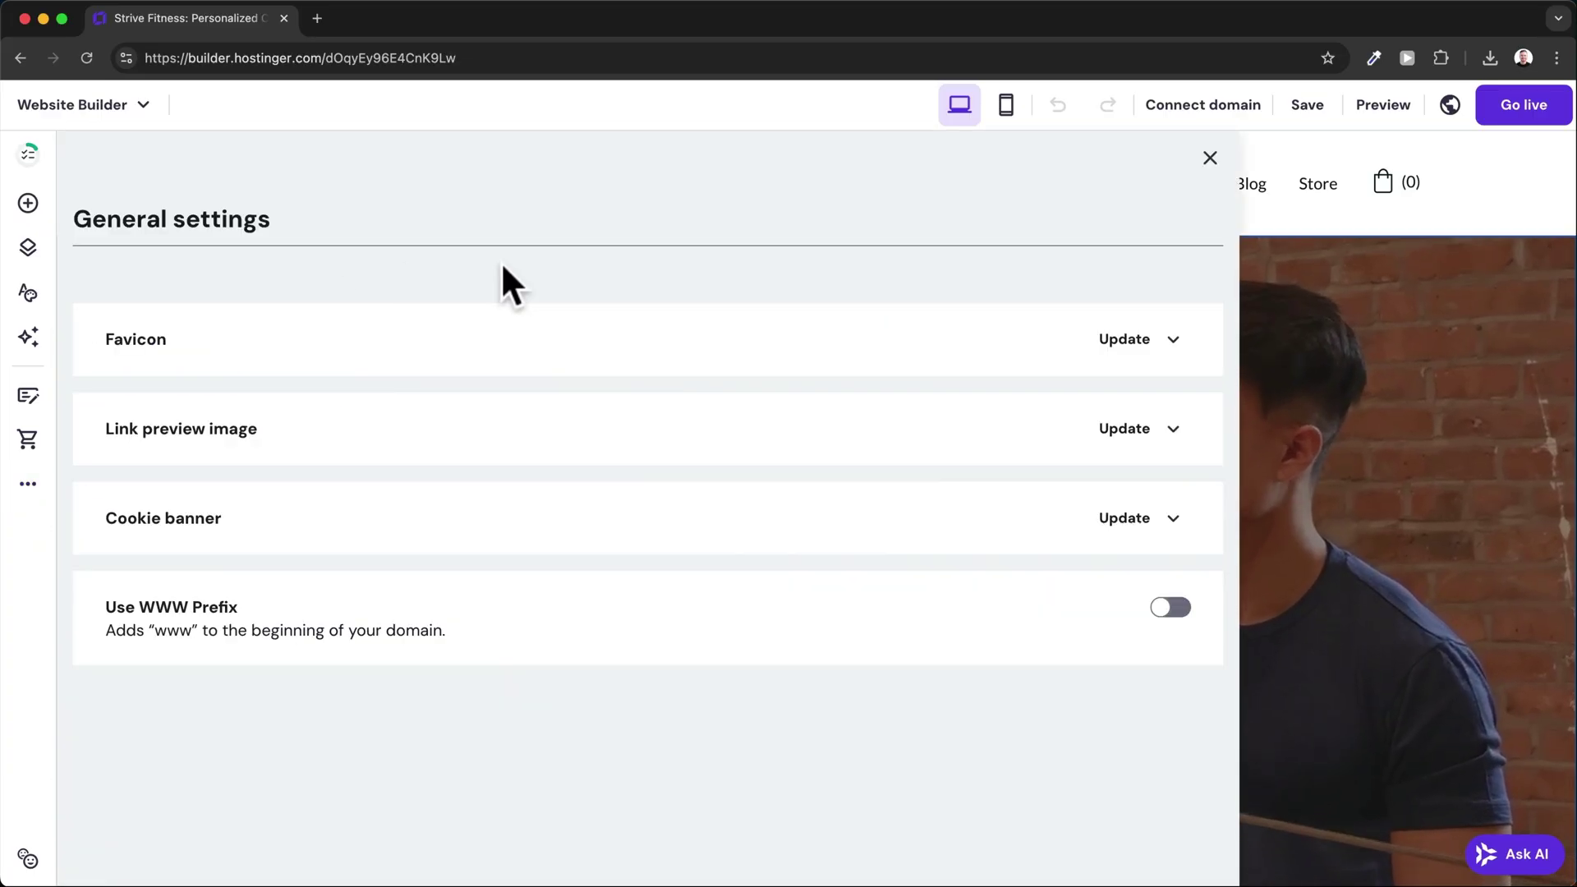
left_click(1127, 343)
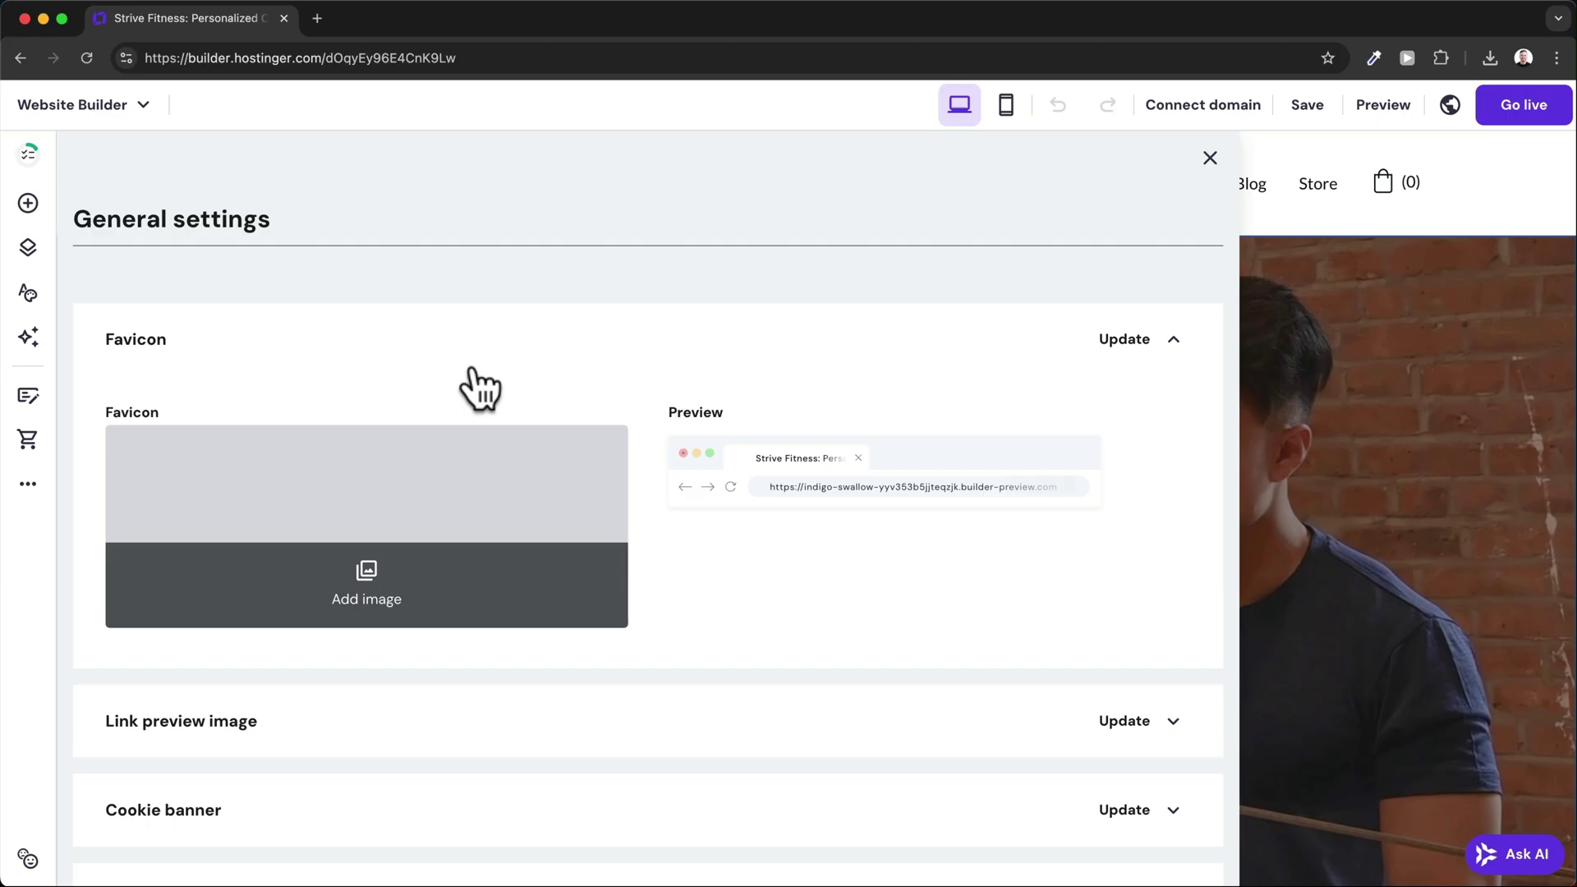
left_click(444, 590)
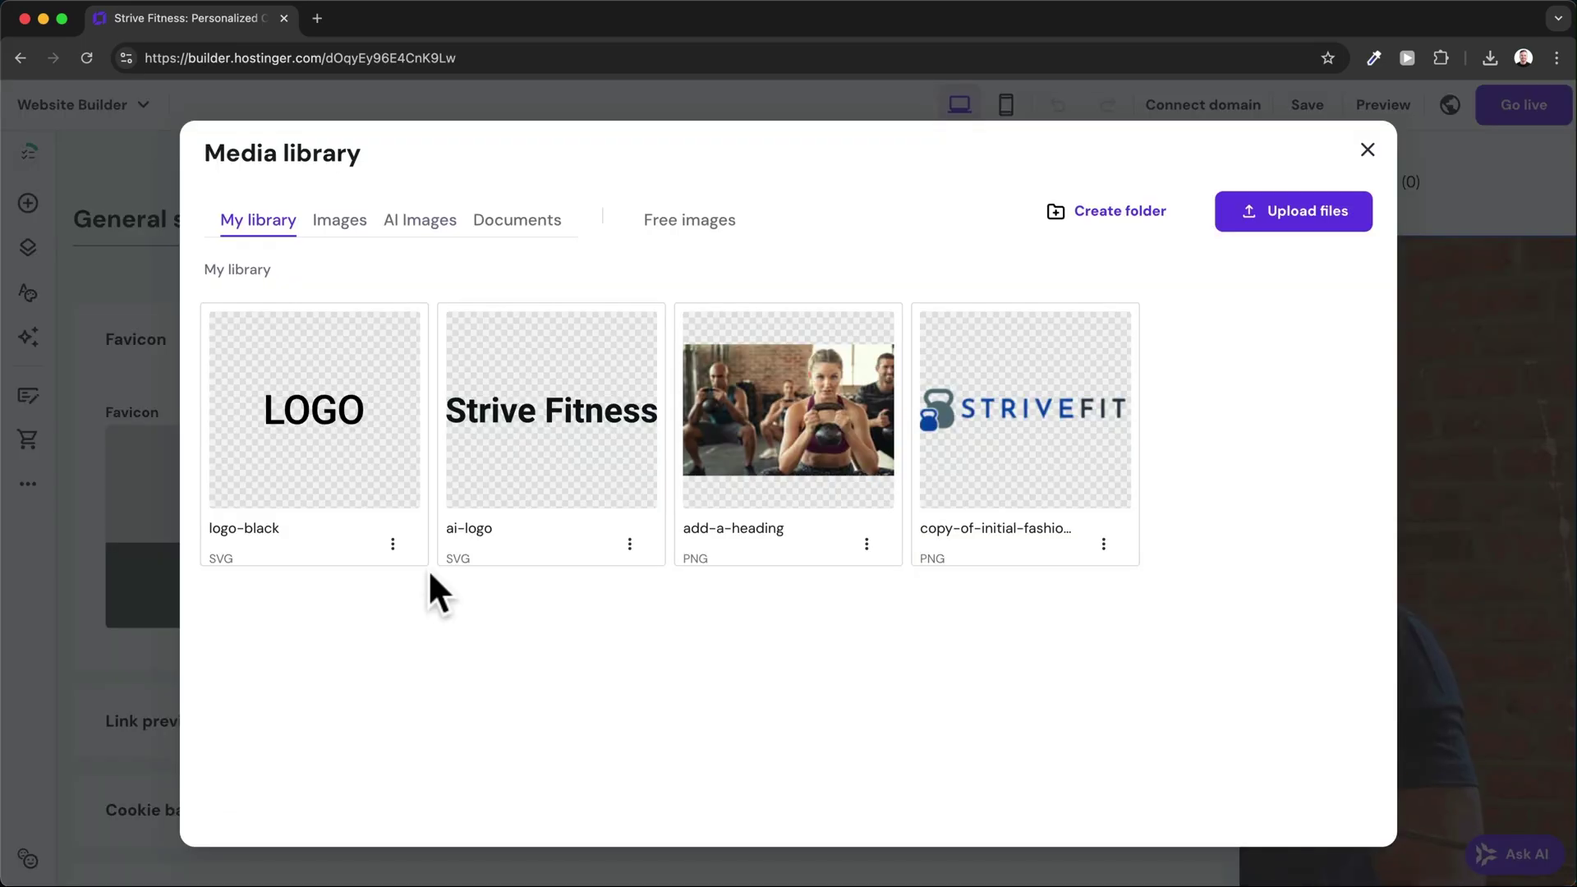
left_click_drag(653, 869, 715, 438)
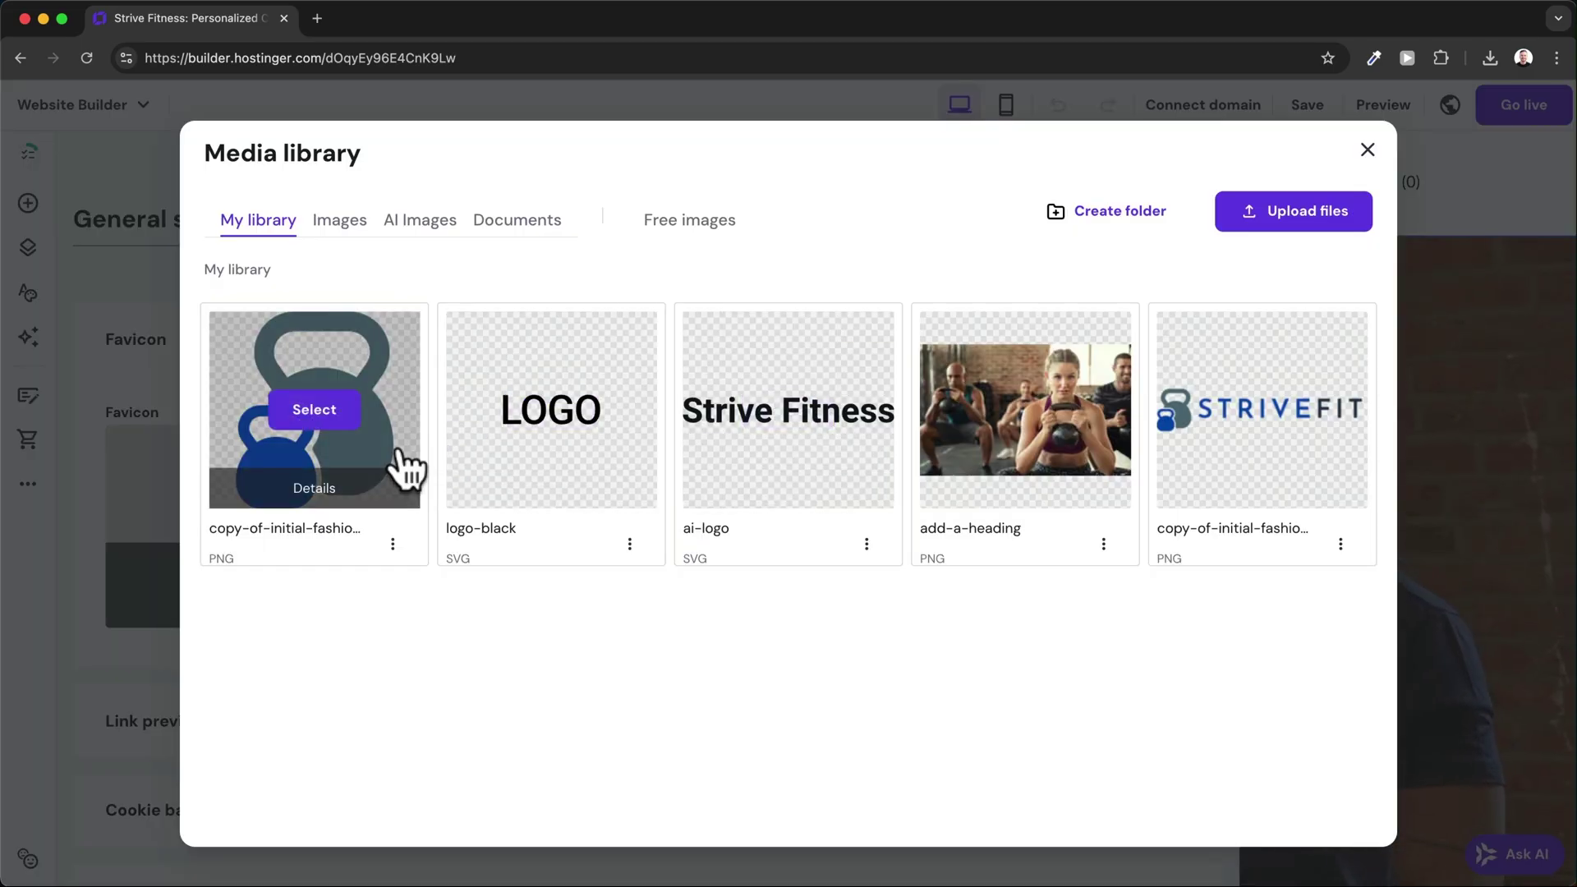
left_click(315, 410)
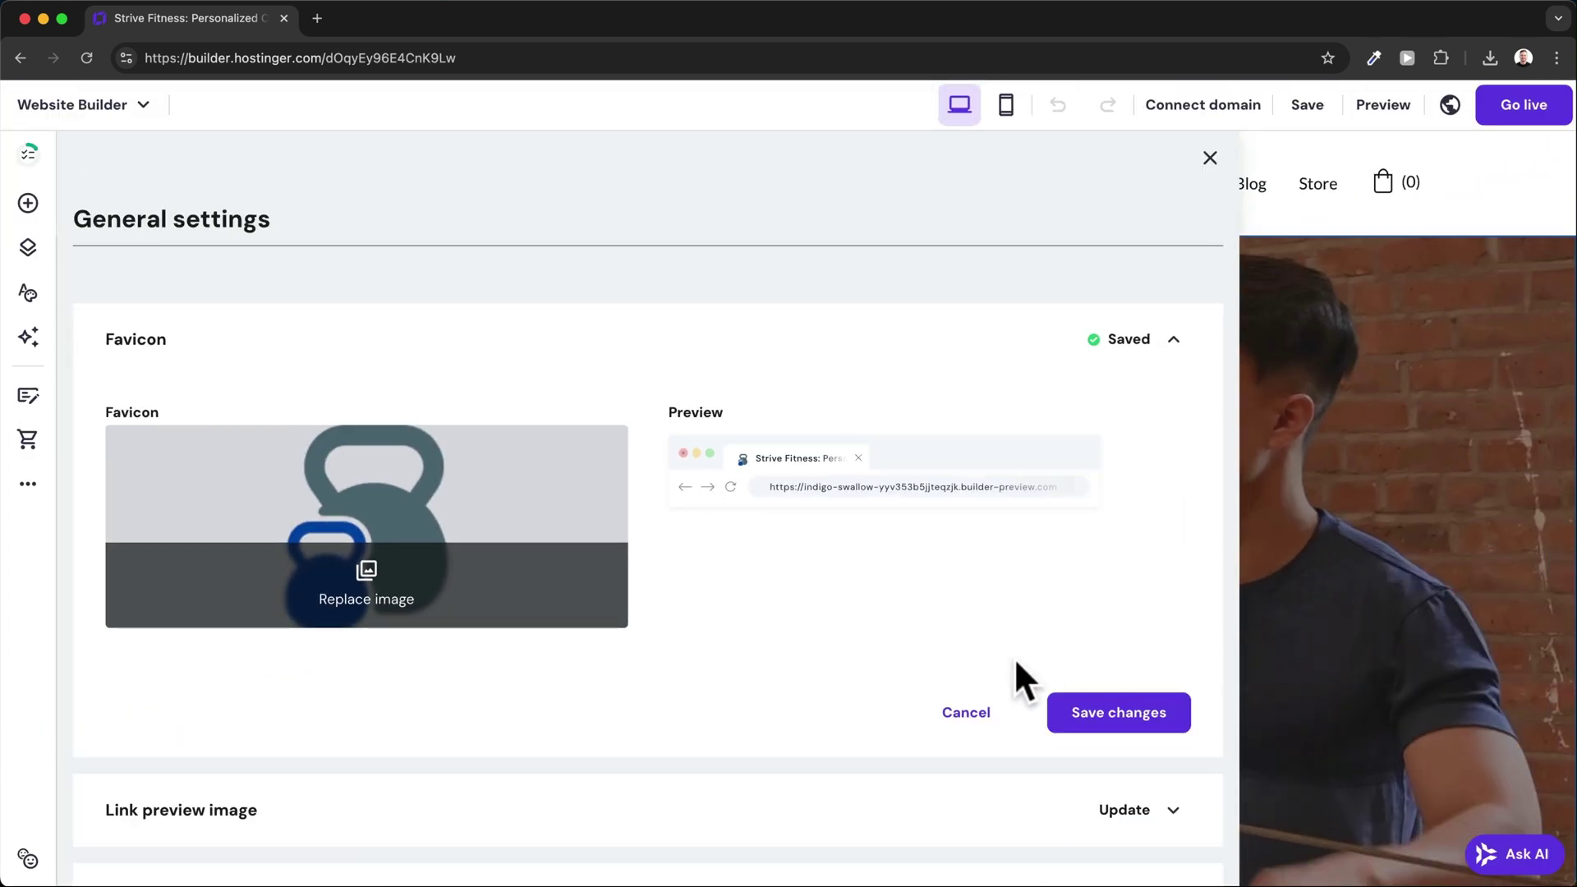
left_click(1109, 712)
scroll(813, 493, "down", 3)
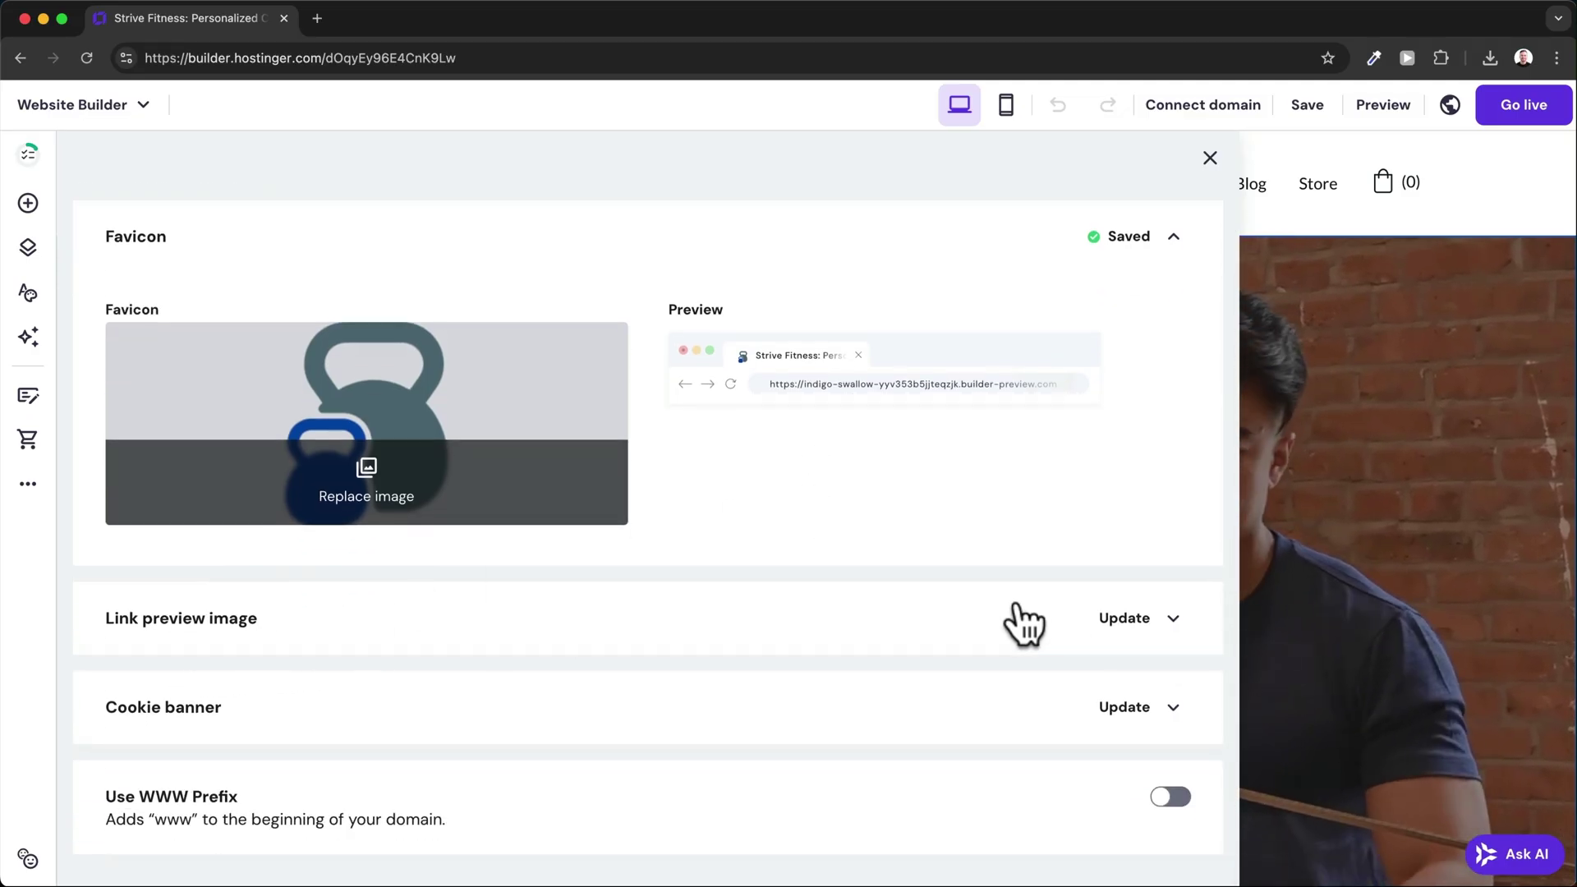
Upload the barbell lifting photo as the site-wide link preview image and save it
left_click(1125, 618)
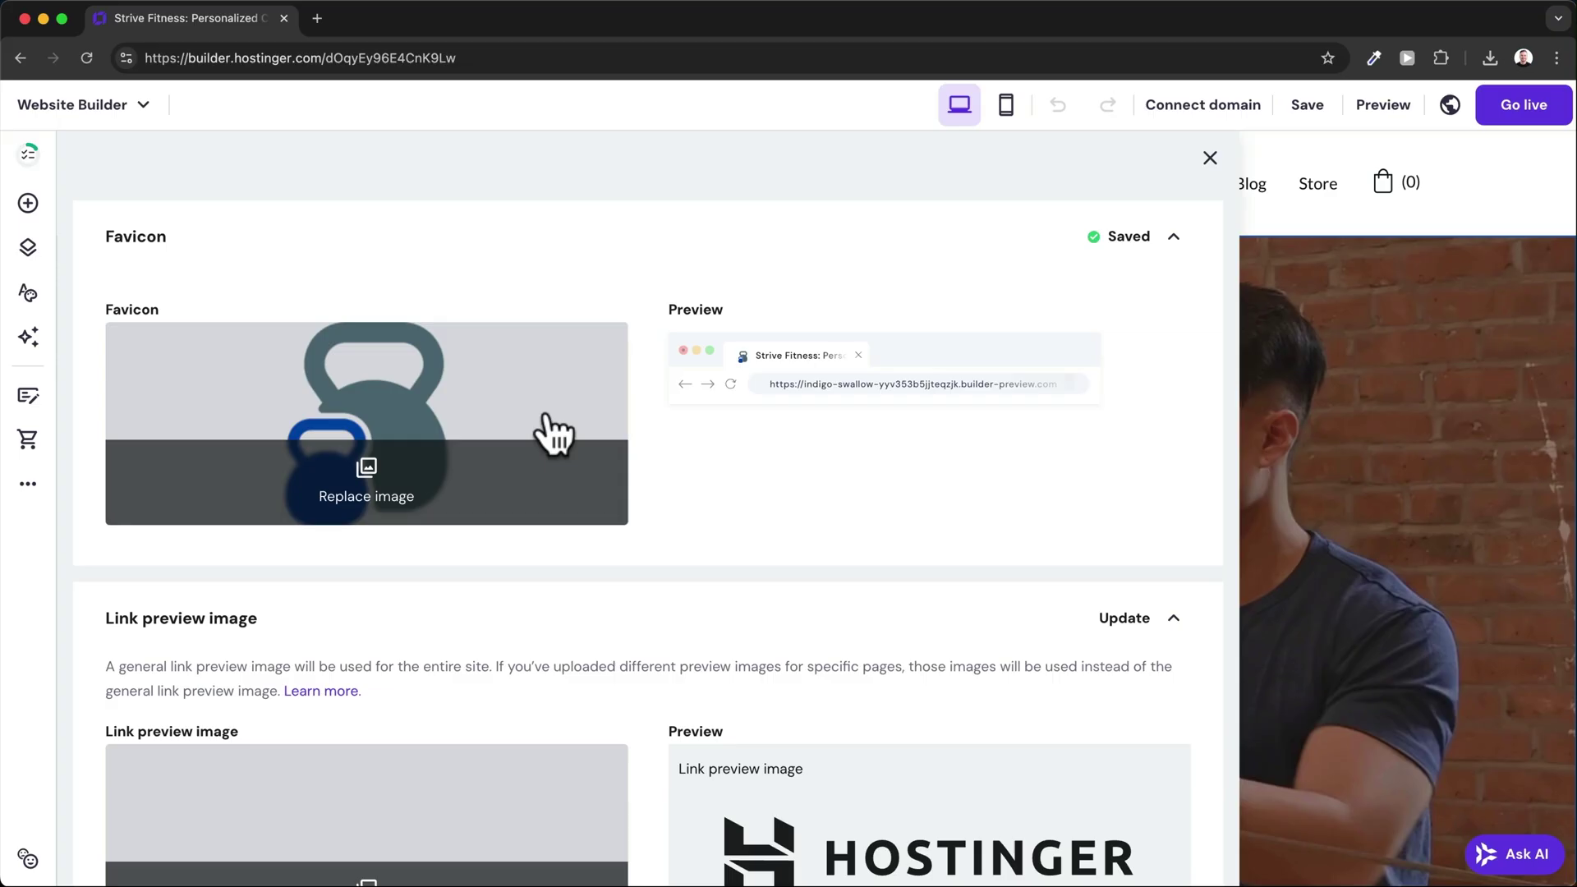
scroll(554, 431, "down", 3)
left_click(419, 638)
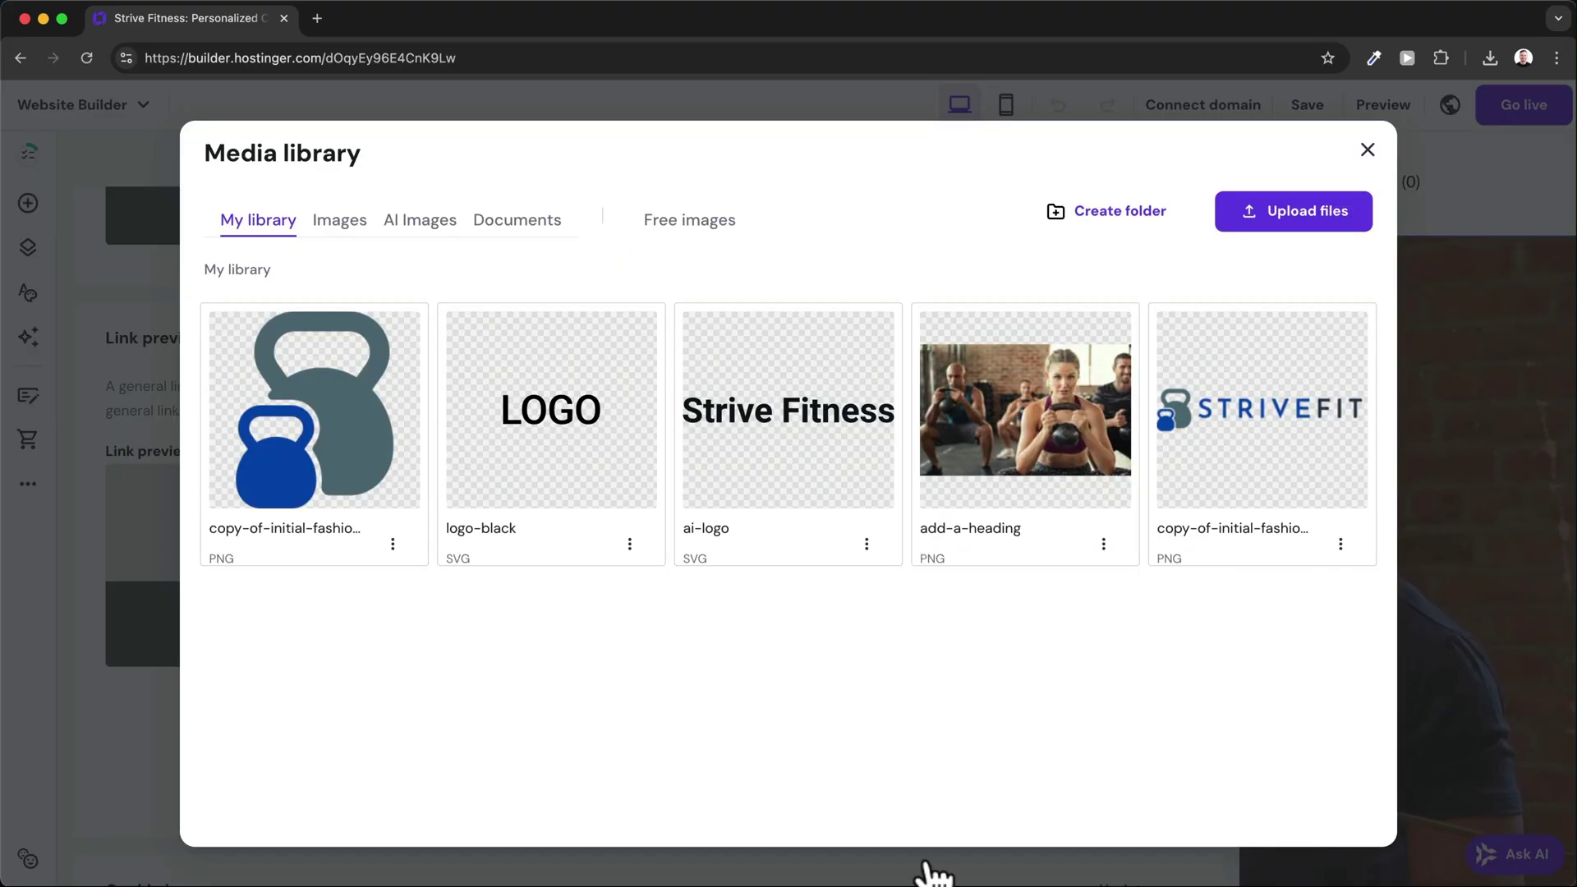
left_click_drag(896, 863, 716, 514)
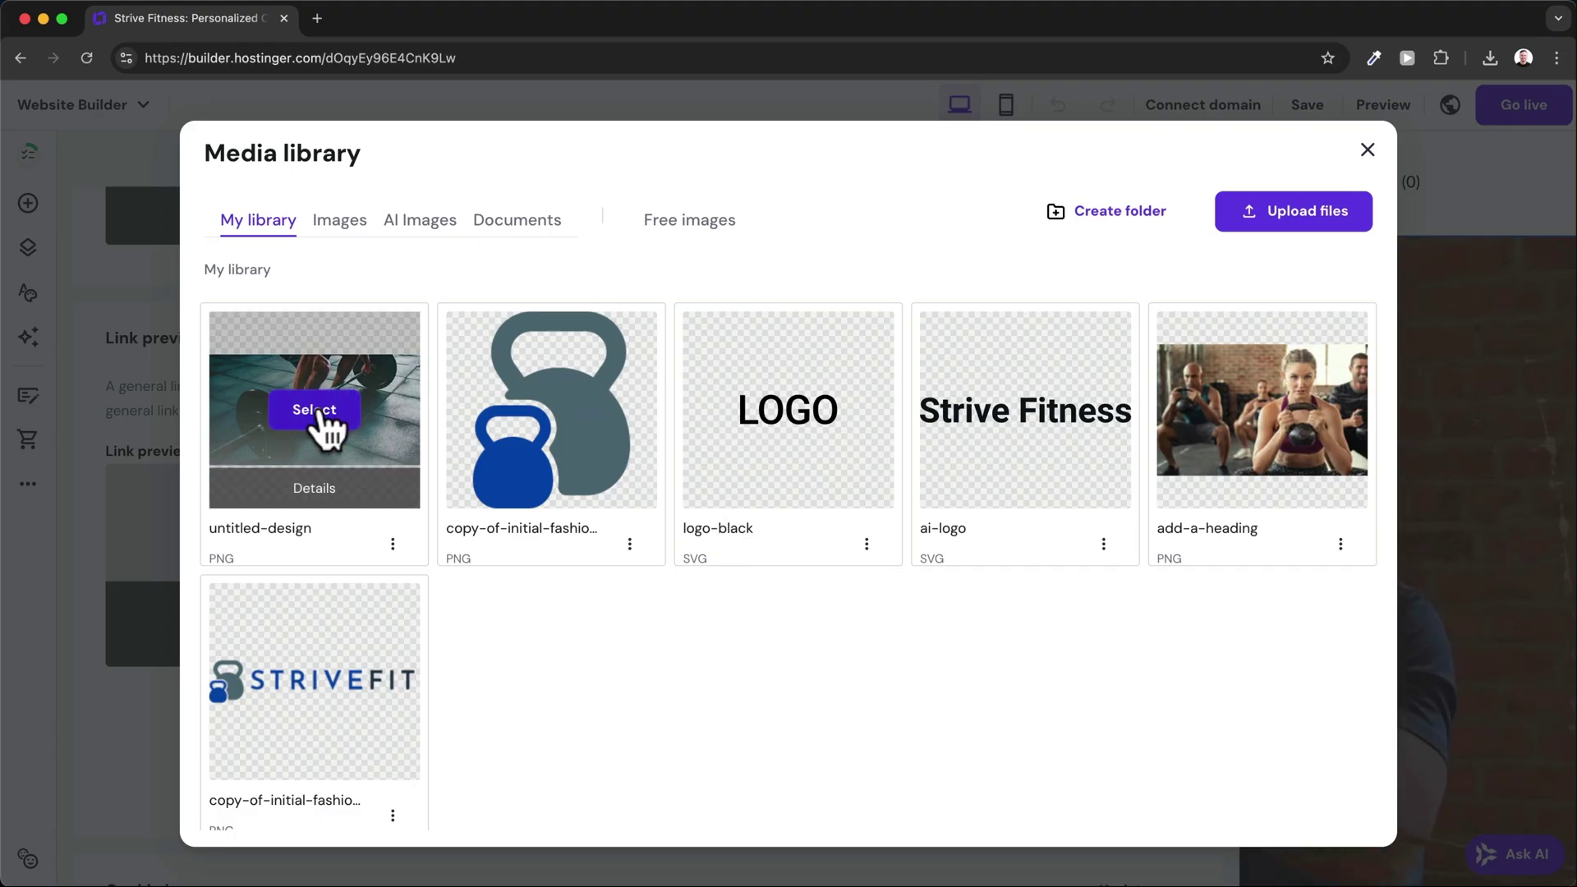
left_click(314, 409)
left_click(1115, 768)
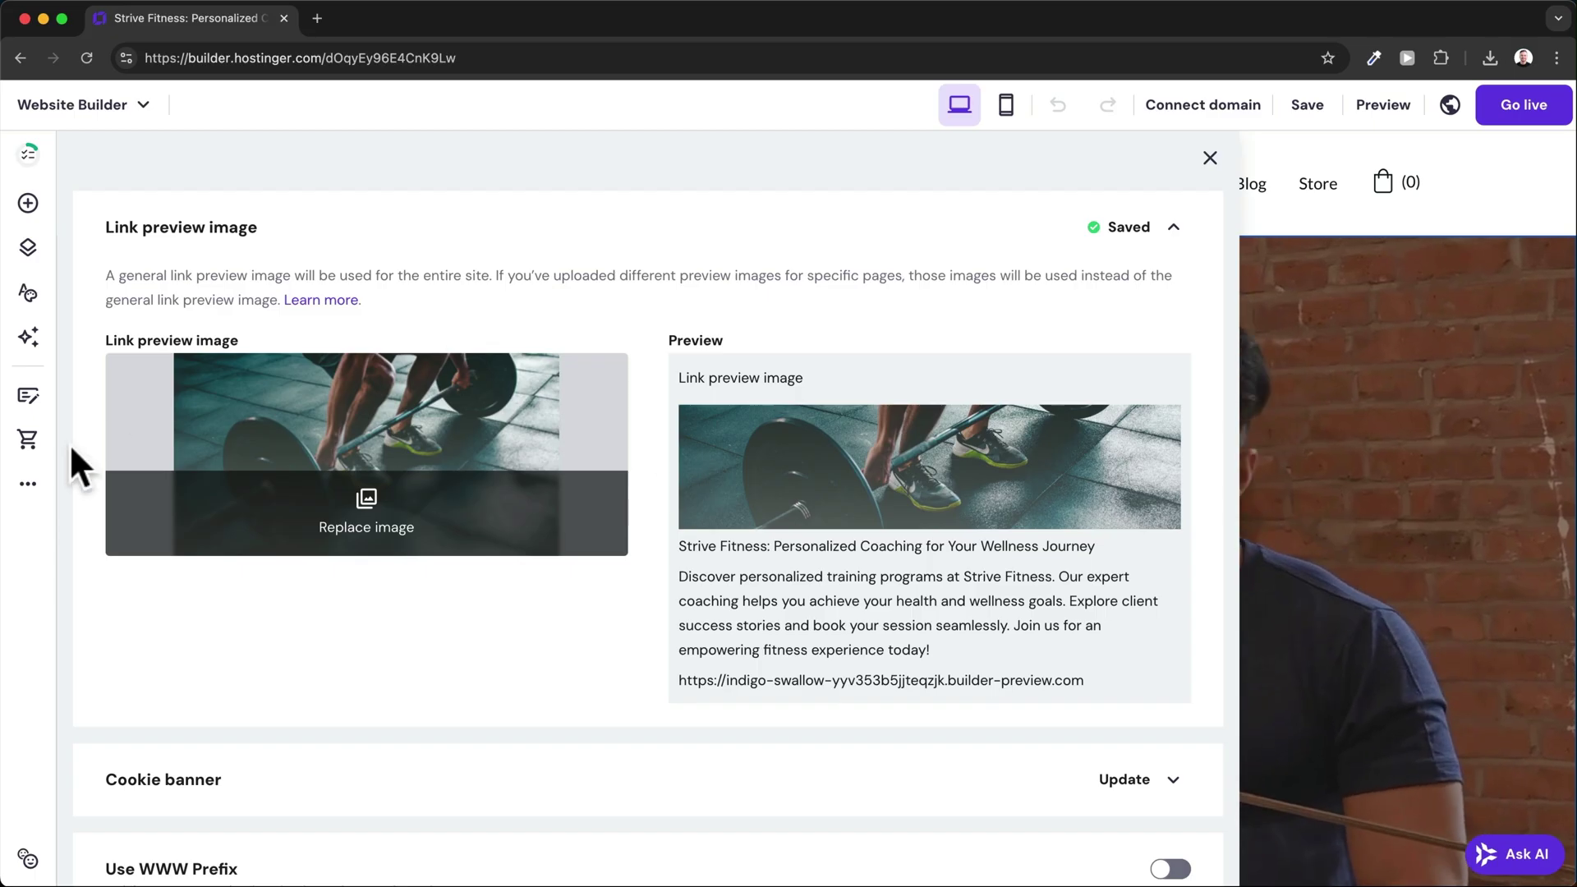
Open SEO settings from the More menu and select the Blog page
left_click(28, 483)
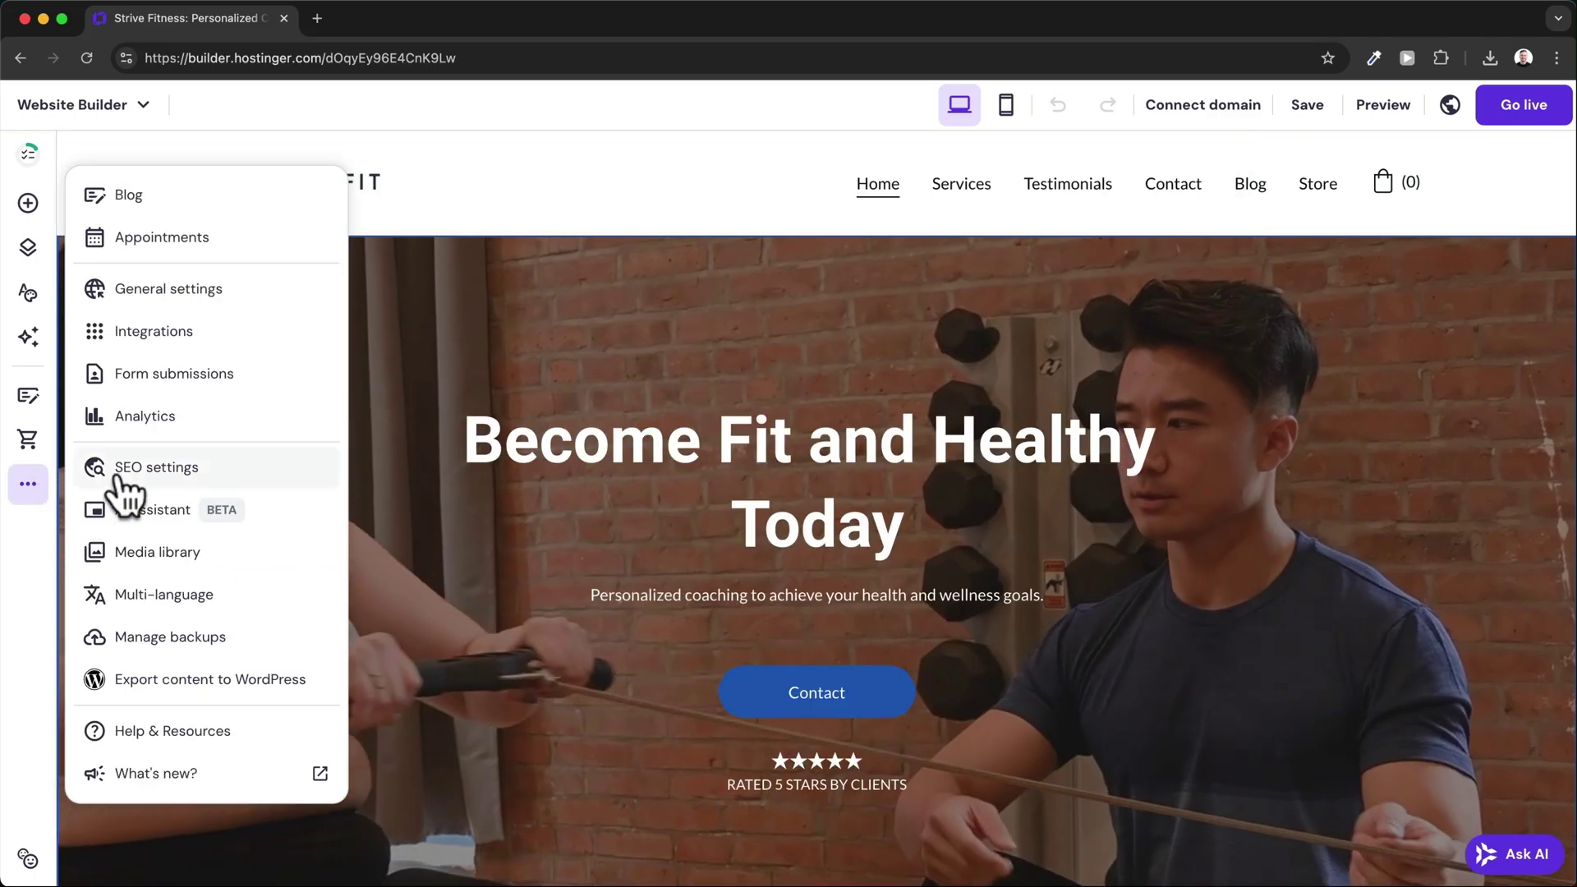
left_click(248, 468)
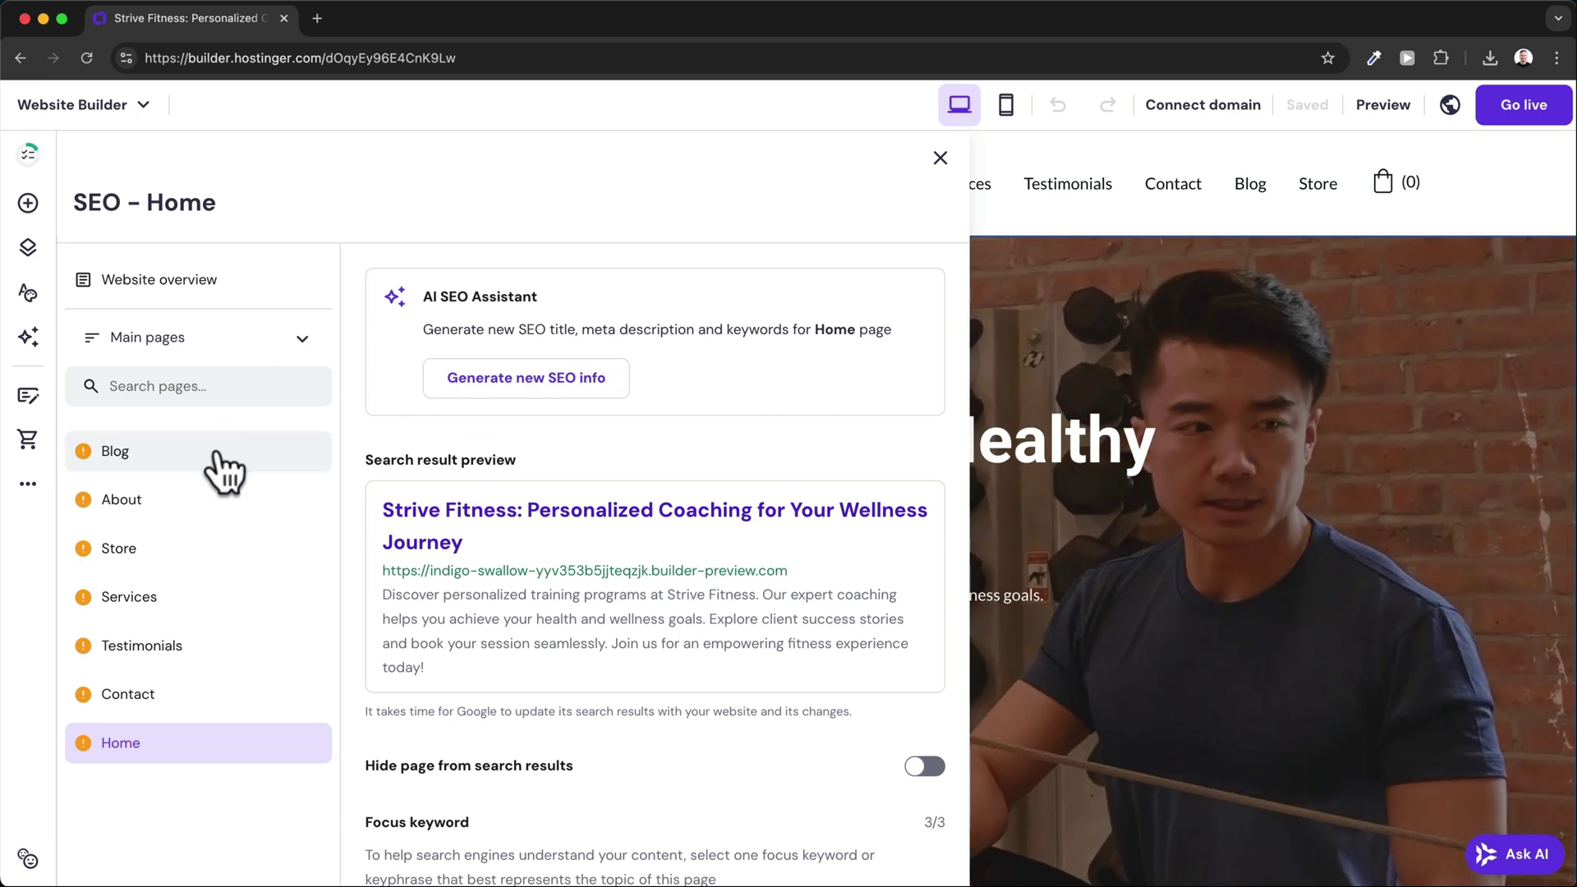
left_click(226, 470)
scroll(517, 450, "down", 5)
scroll(517, 450, "down", 5)
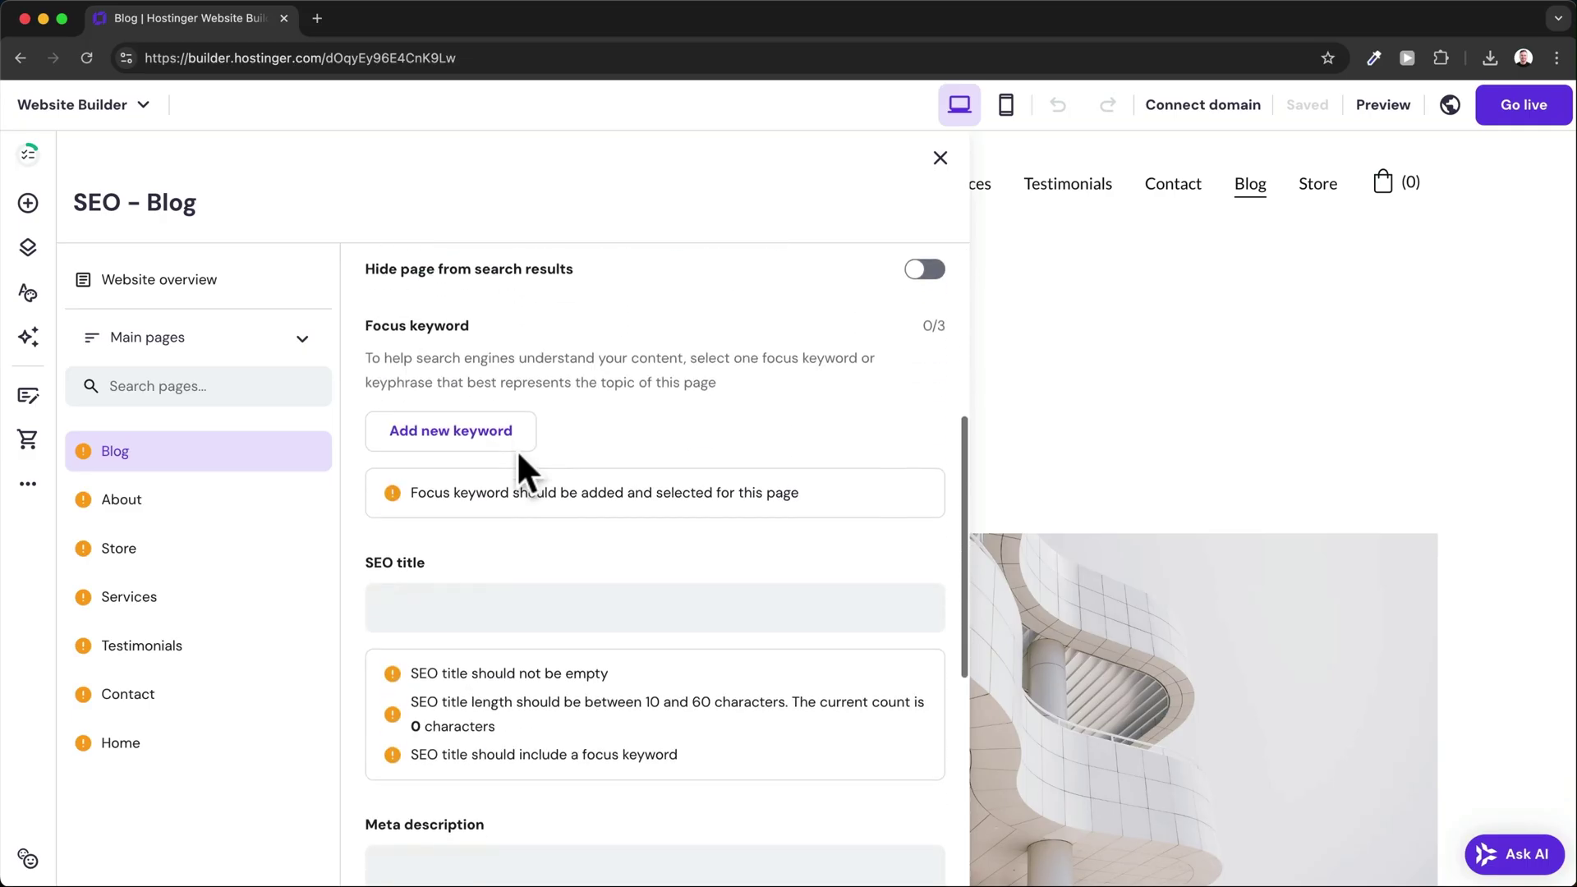
scroll(371, 604, "down", 3)
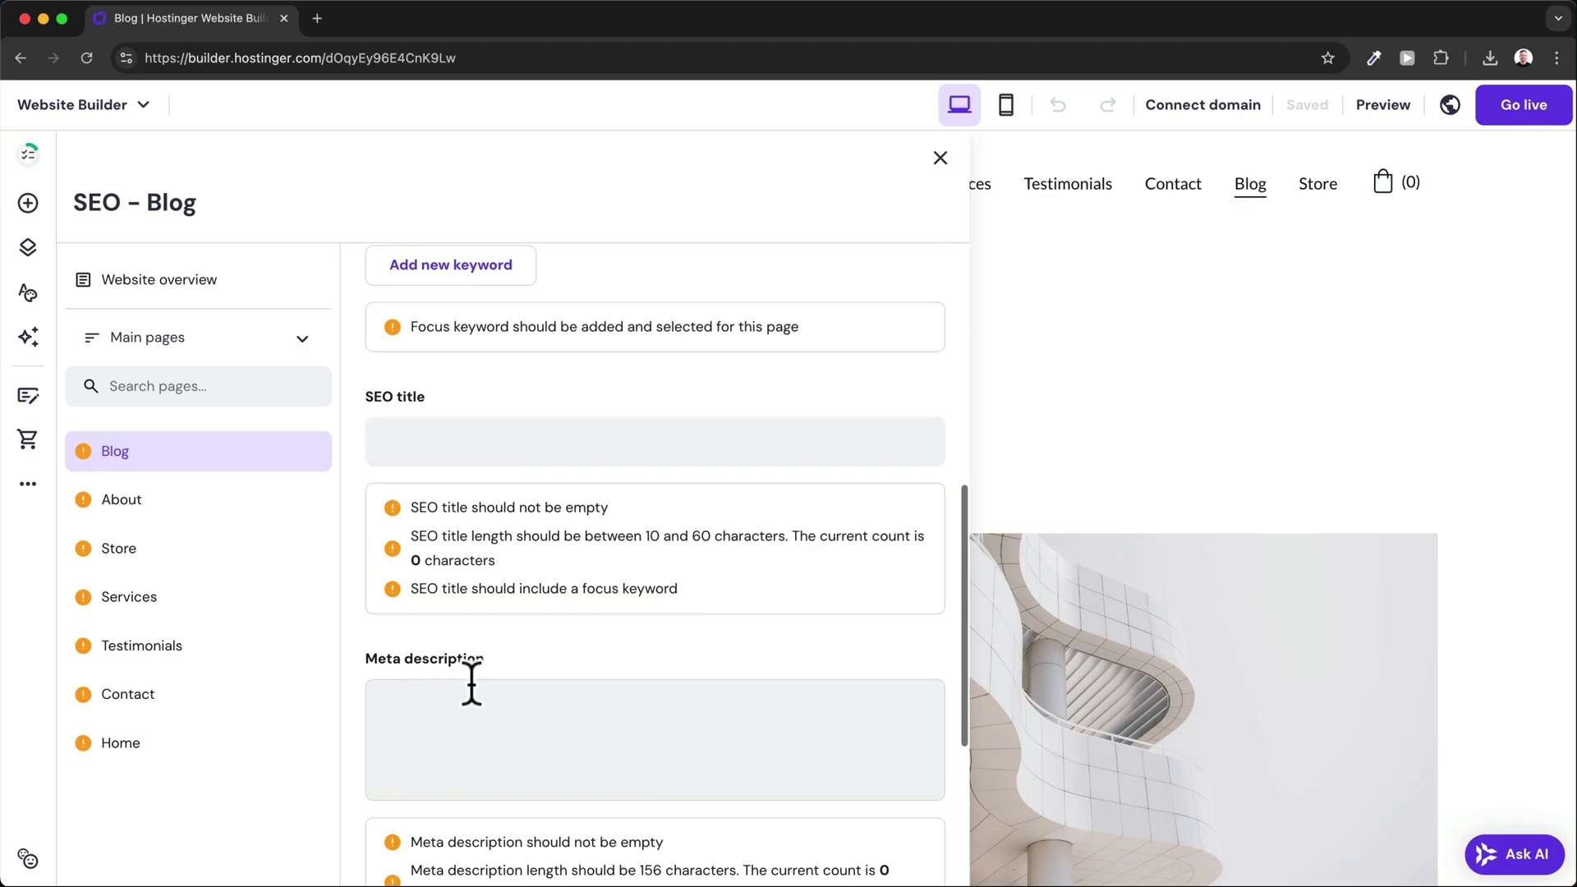
scroll(471, 684, "up", 3)
scroll(470, 684, "up", 2)
scroll(480, 704, "up", 3)
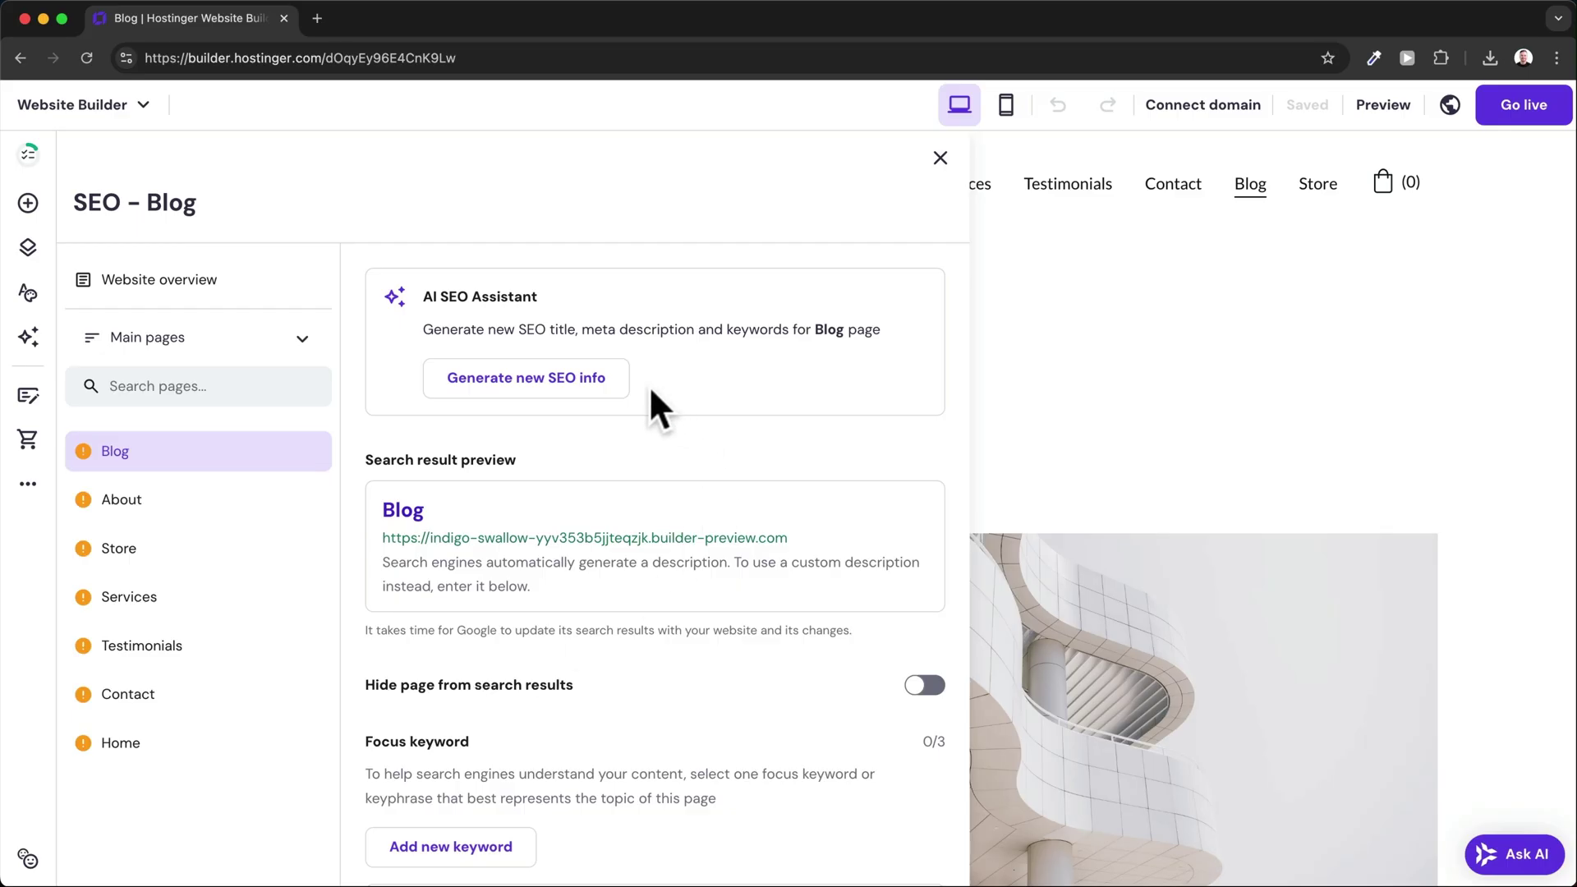
Start the AI SEO generator for Blog and paste in the page description
left_click(586, 394)
left_click(643, 504)
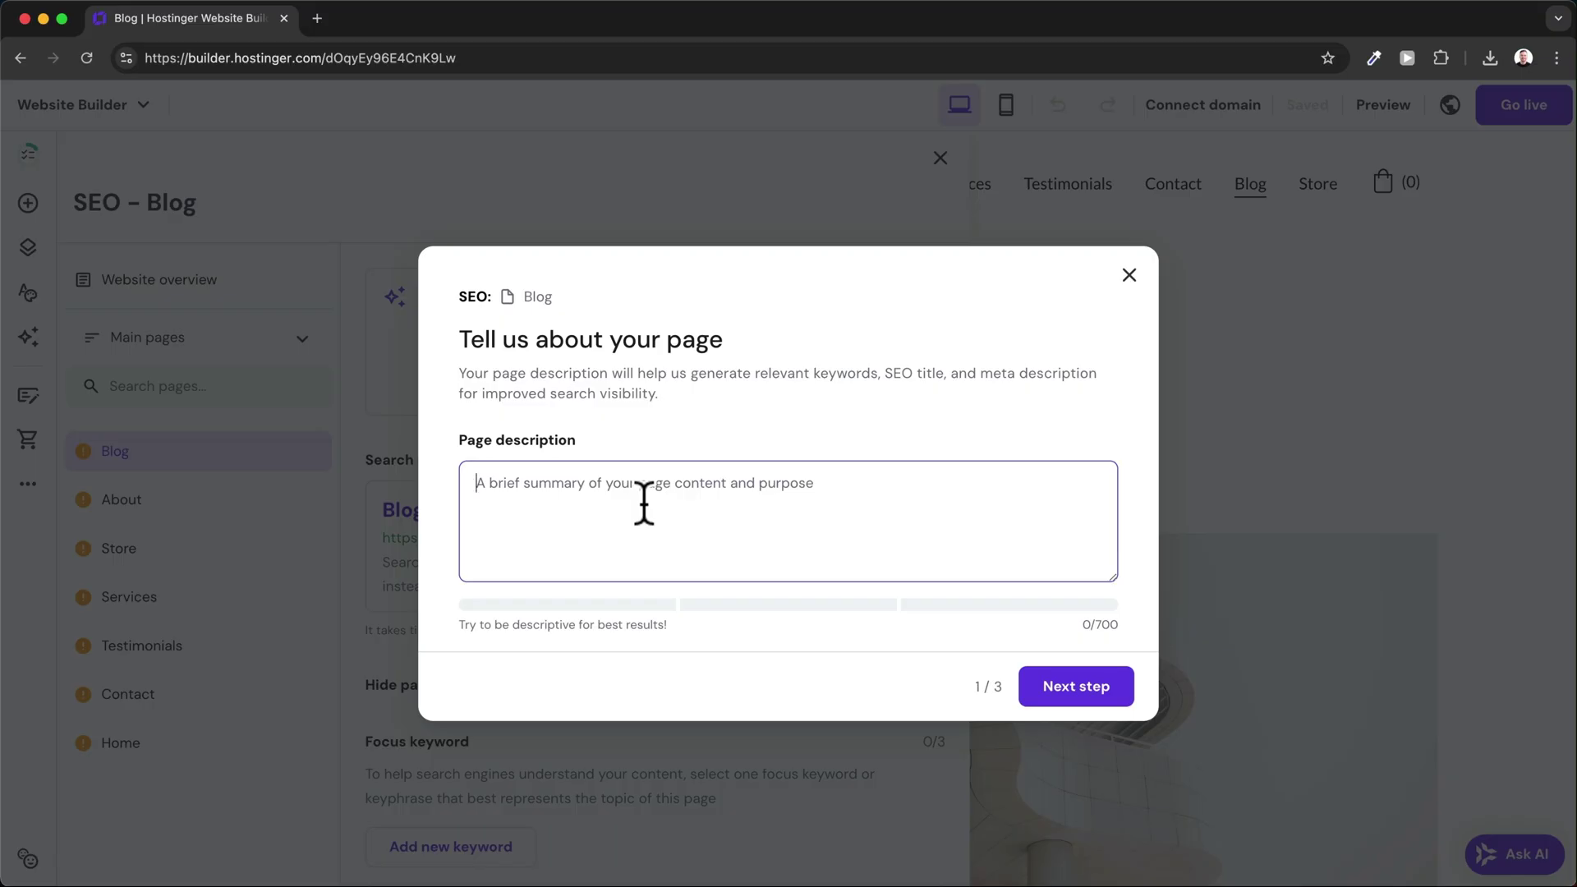
type("In this blog I share valuable tips about fitness and nutrition.")
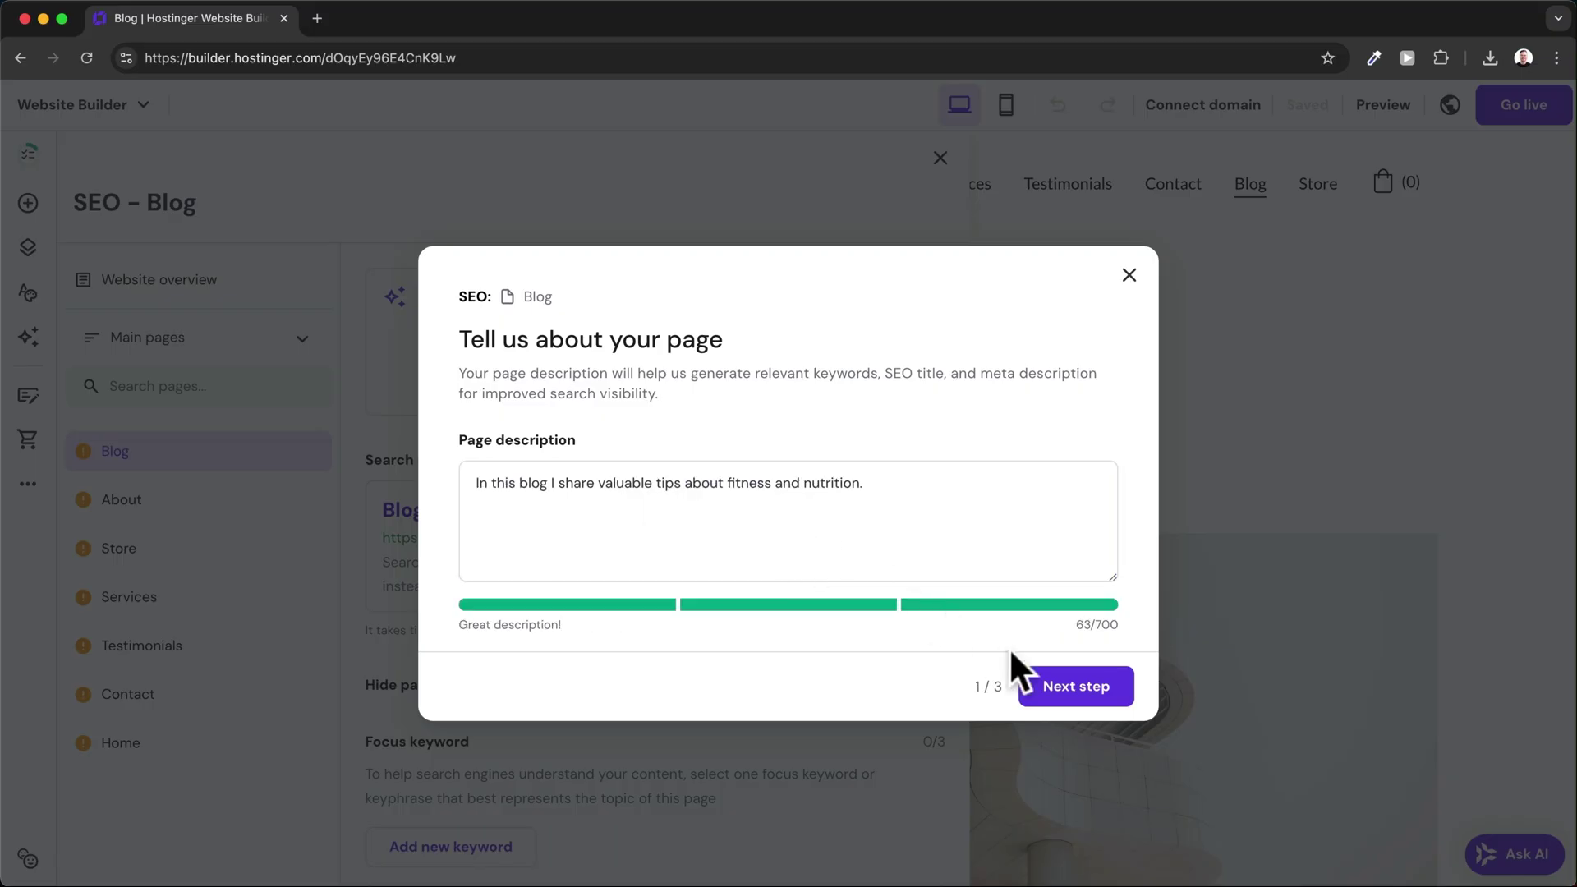
left_click(1062, 690)
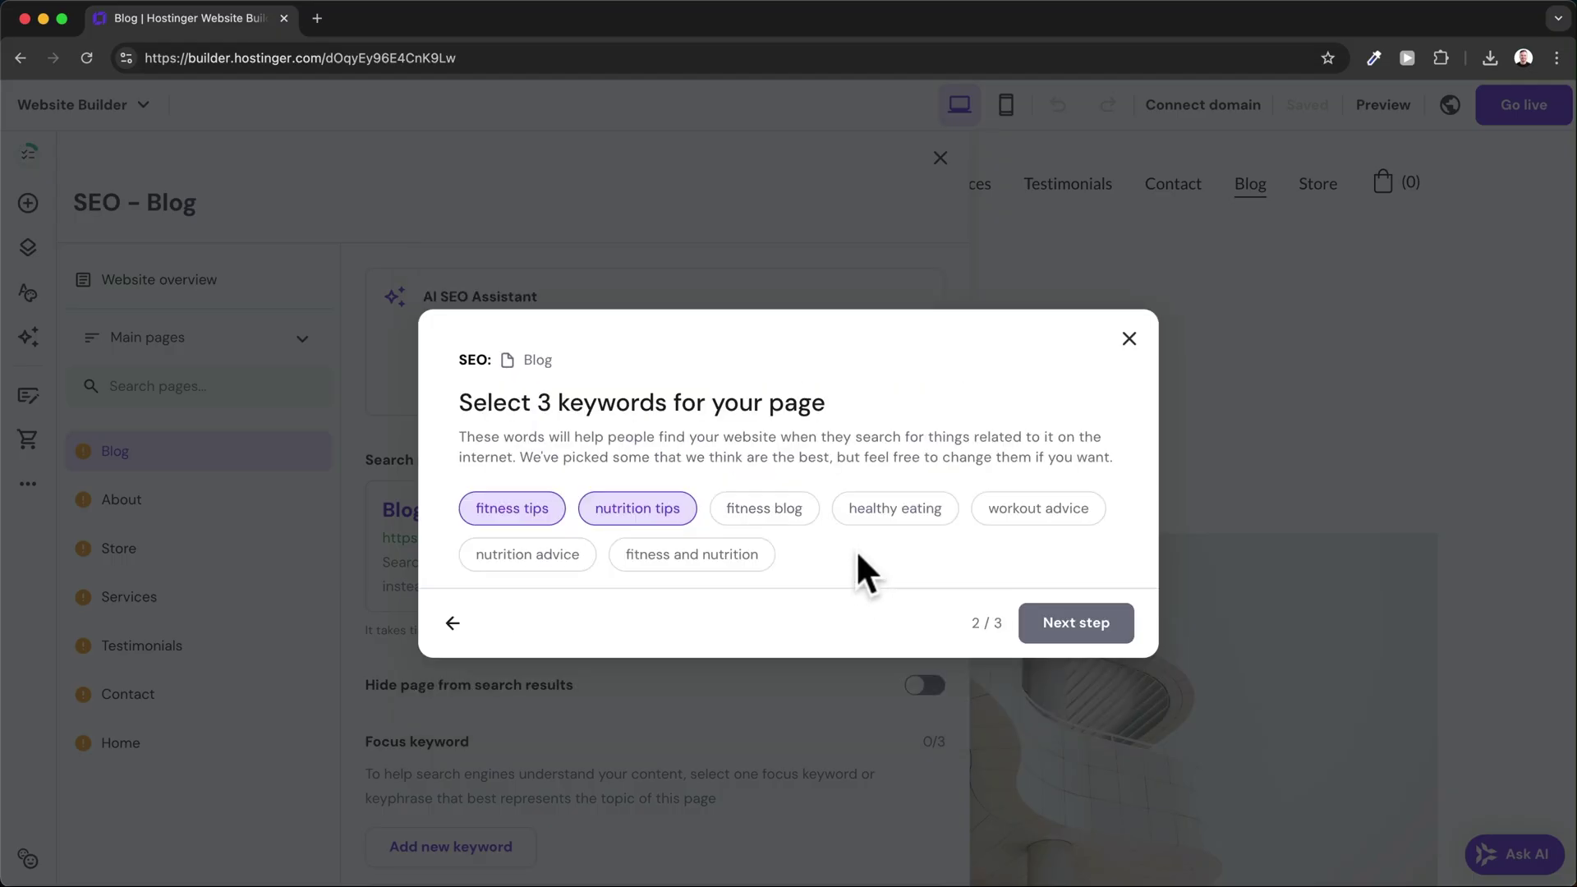
Add 'fitness blog' as the third keyword, then generate and review the title and description
left_click(764, 507)
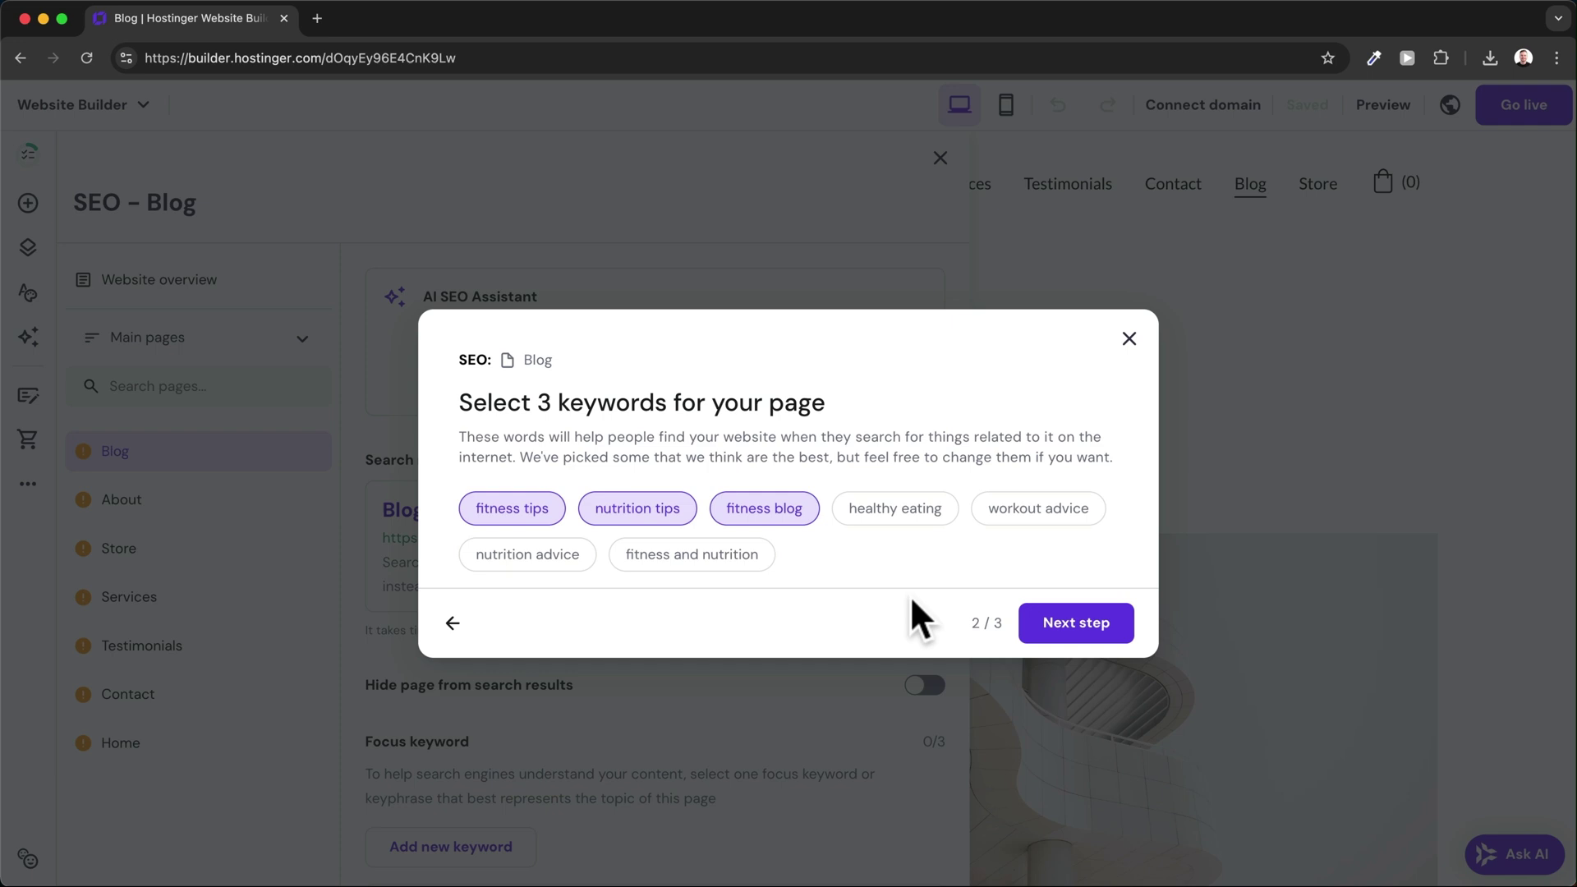
left_click(1076, 621)
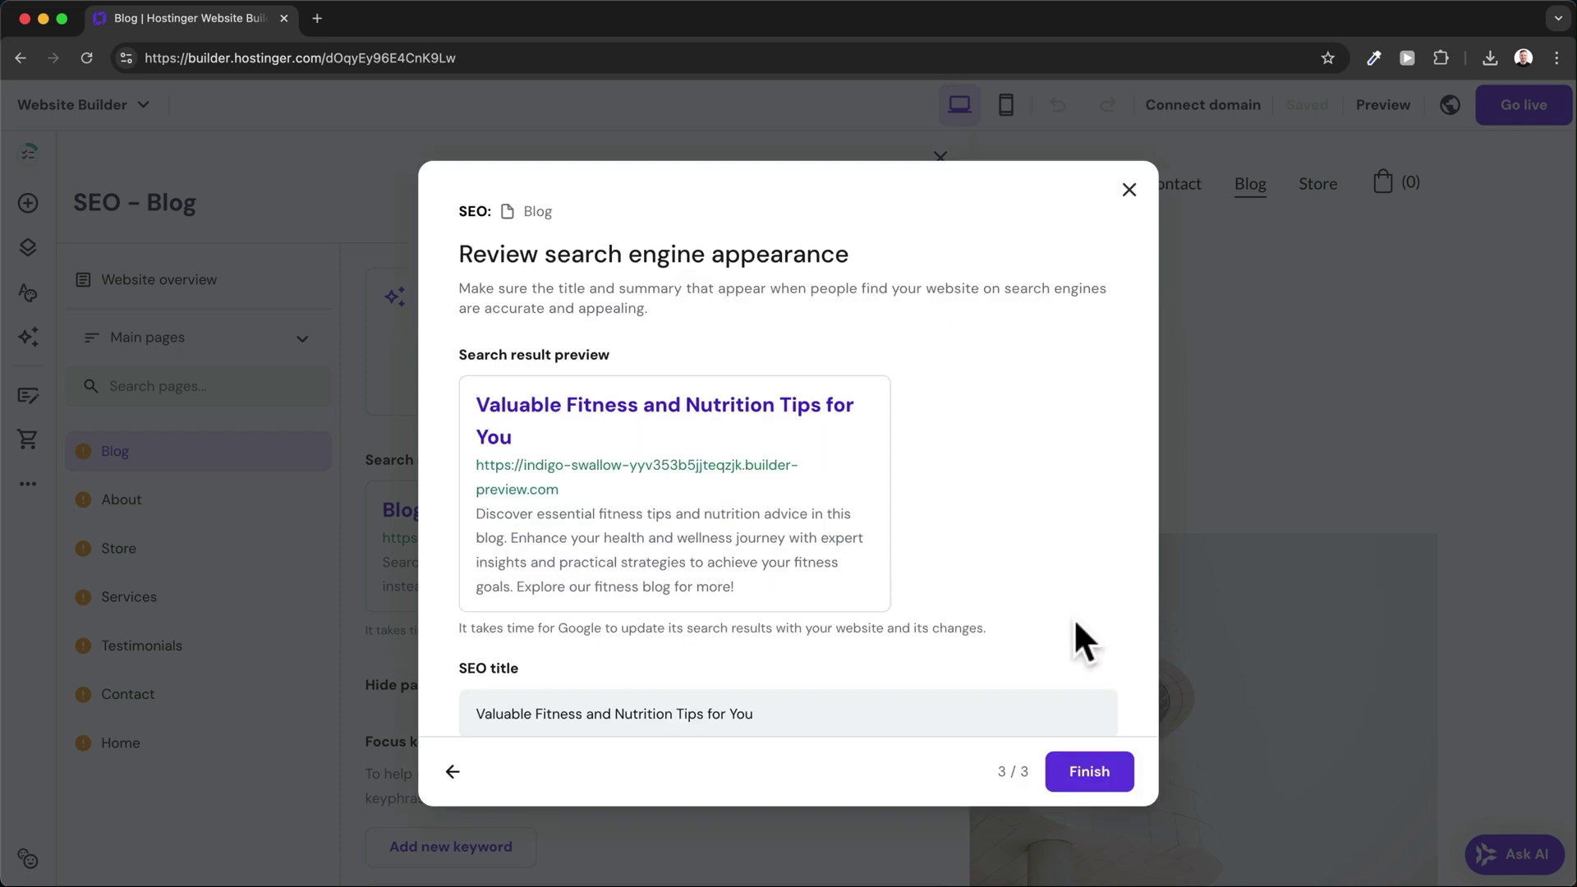
scroll(1001, 498, "down", 3)
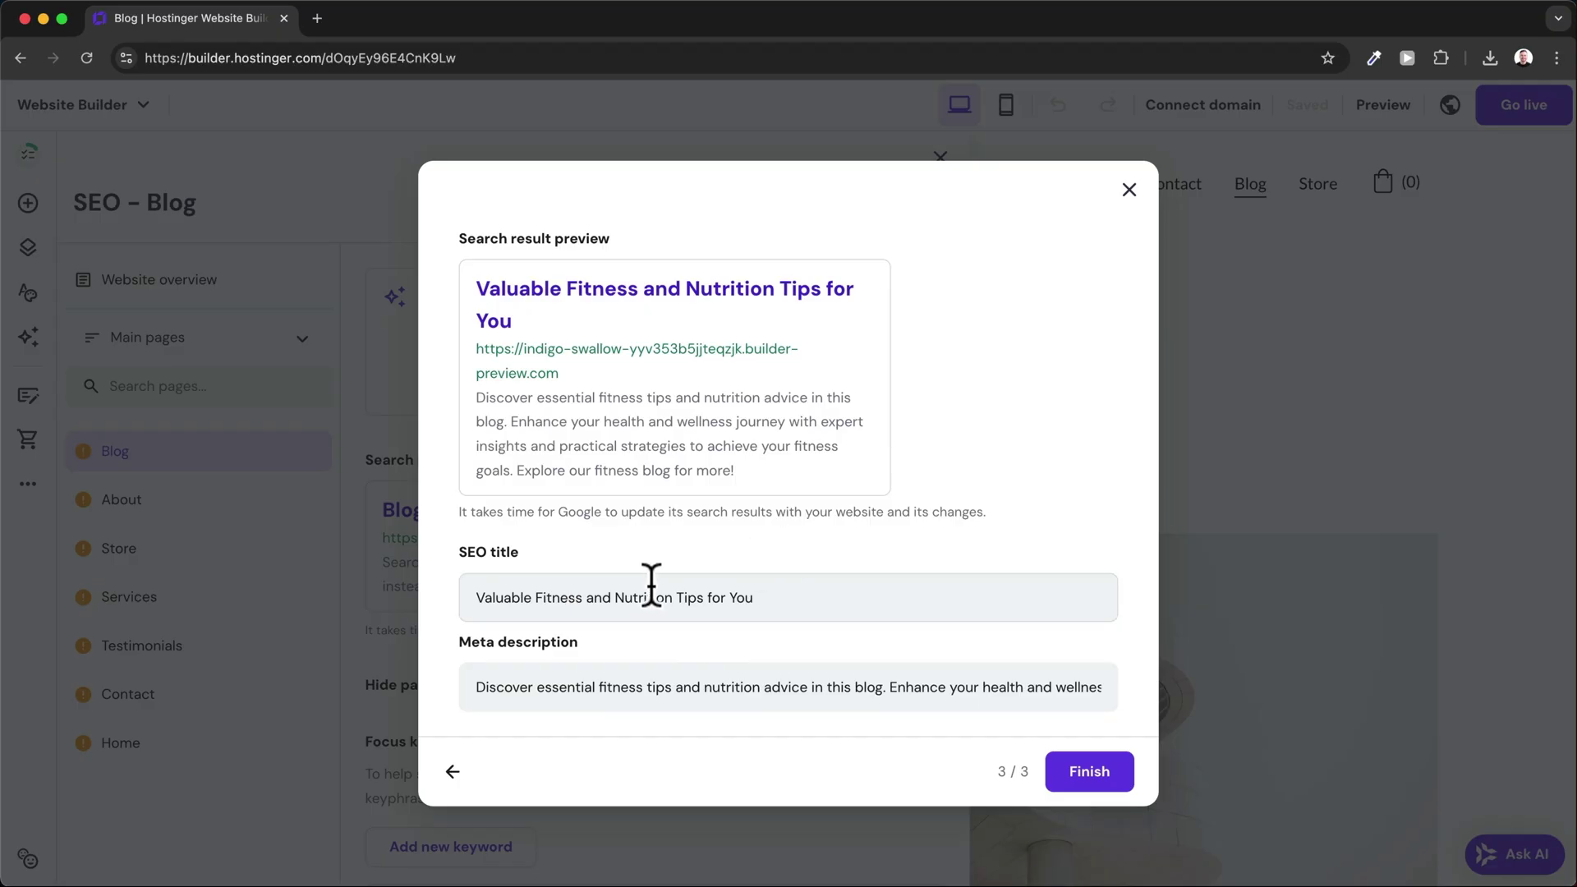
left_click(523, 687)
left_click_drag(524, 688, 786, 685)
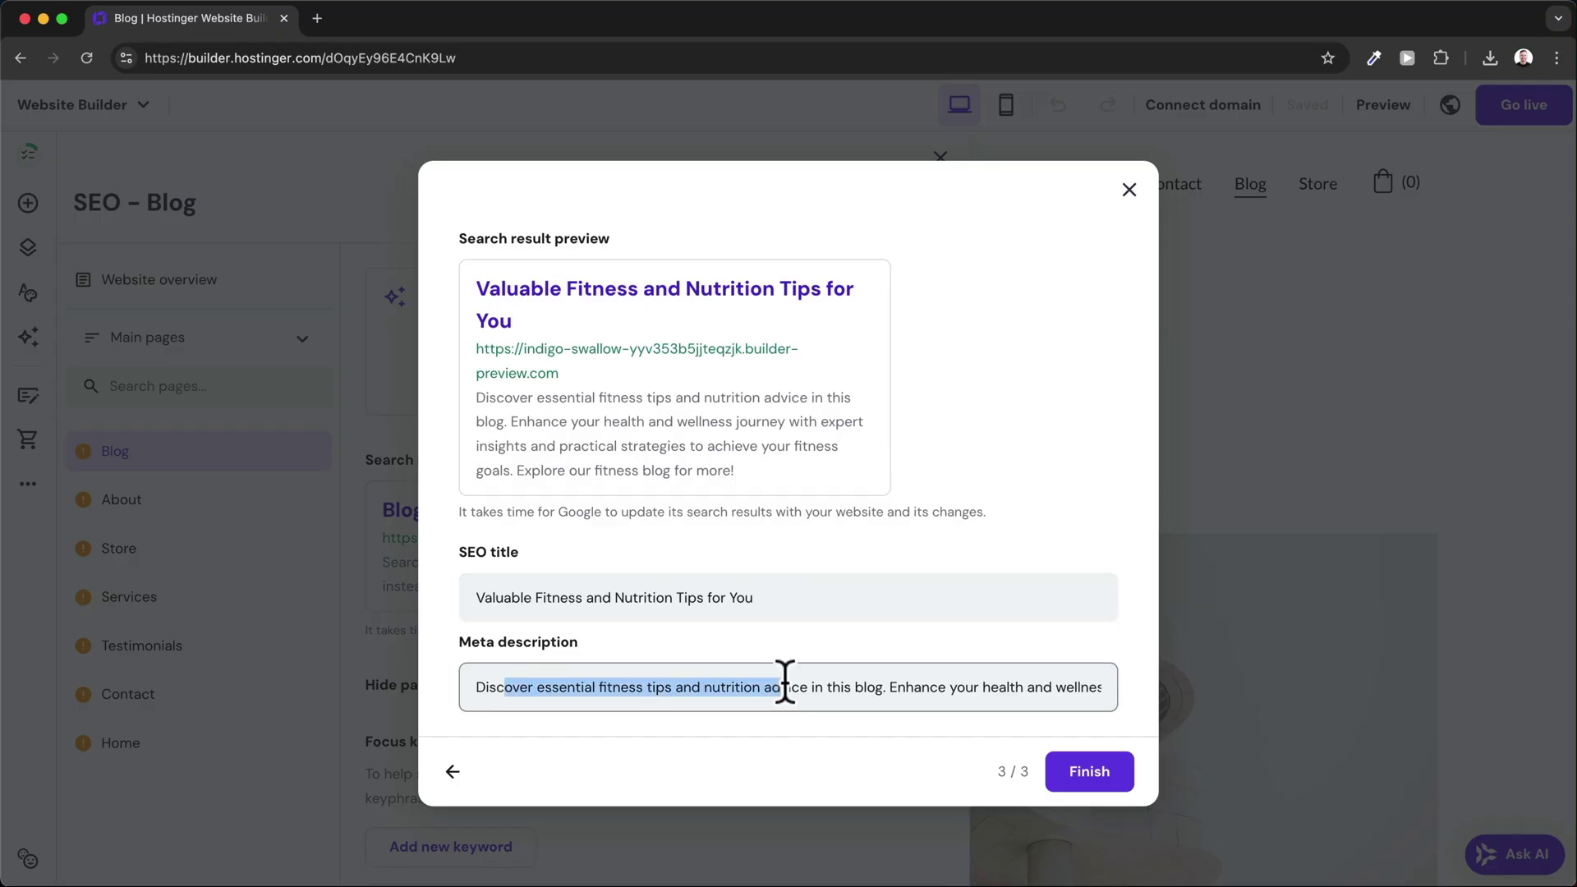
left_click(834, 686)
scroll(834, 666, "up", 3)
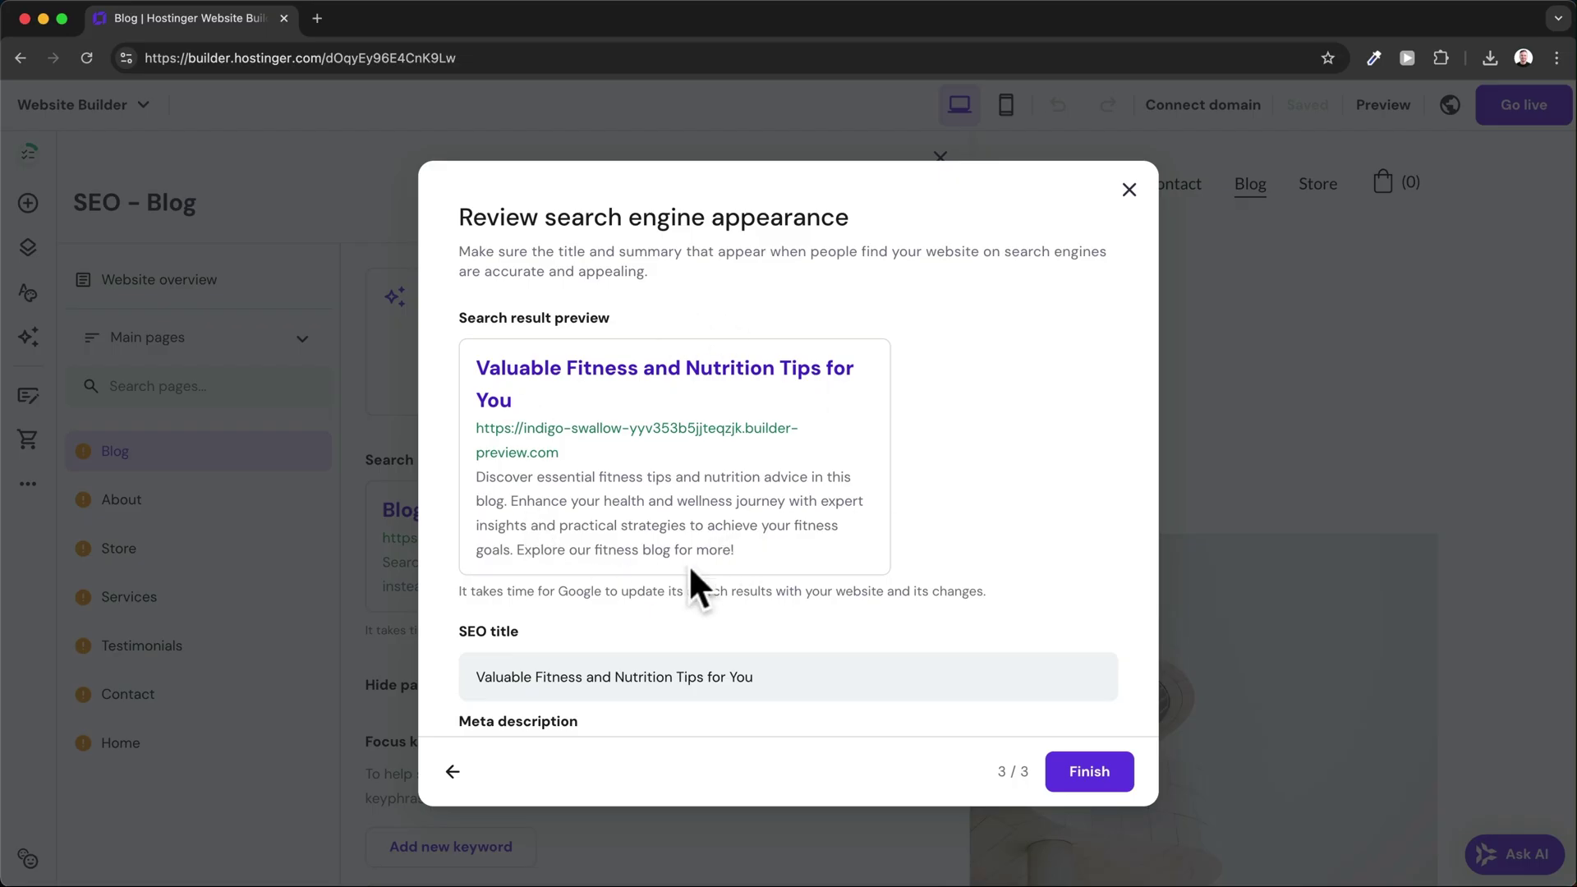
Apply the generated SEO info, shorten the Blog URL slug to 'blog', then select About
left_click(1089, 773)
scroll(616, 555, "down", 2)
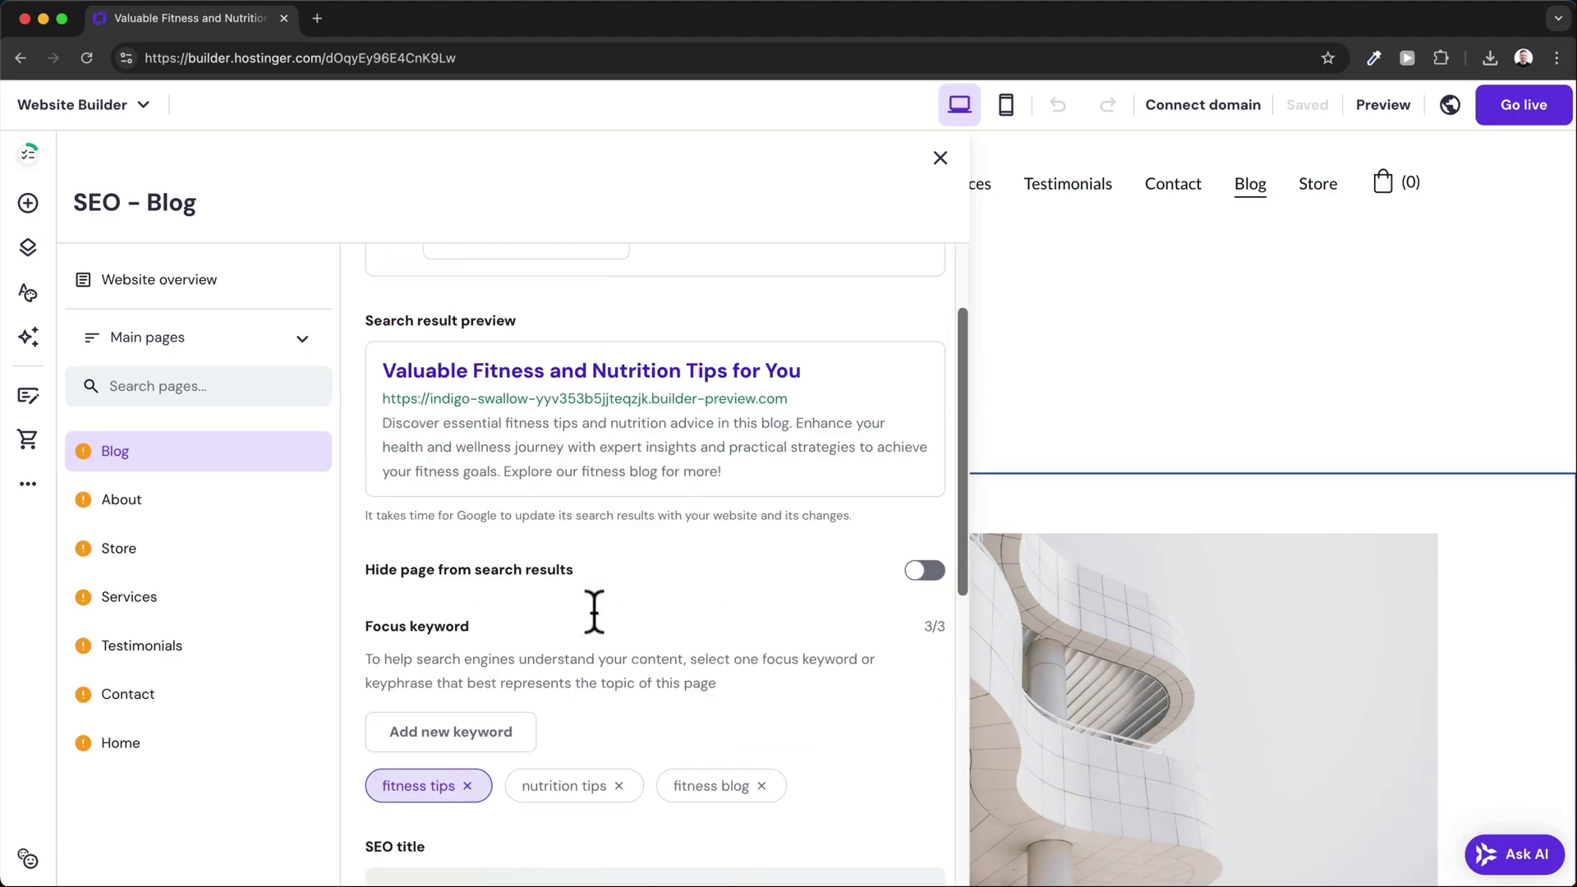
scroll(592, 612, "down", 5)
scroll(573, 597, "down", 3)
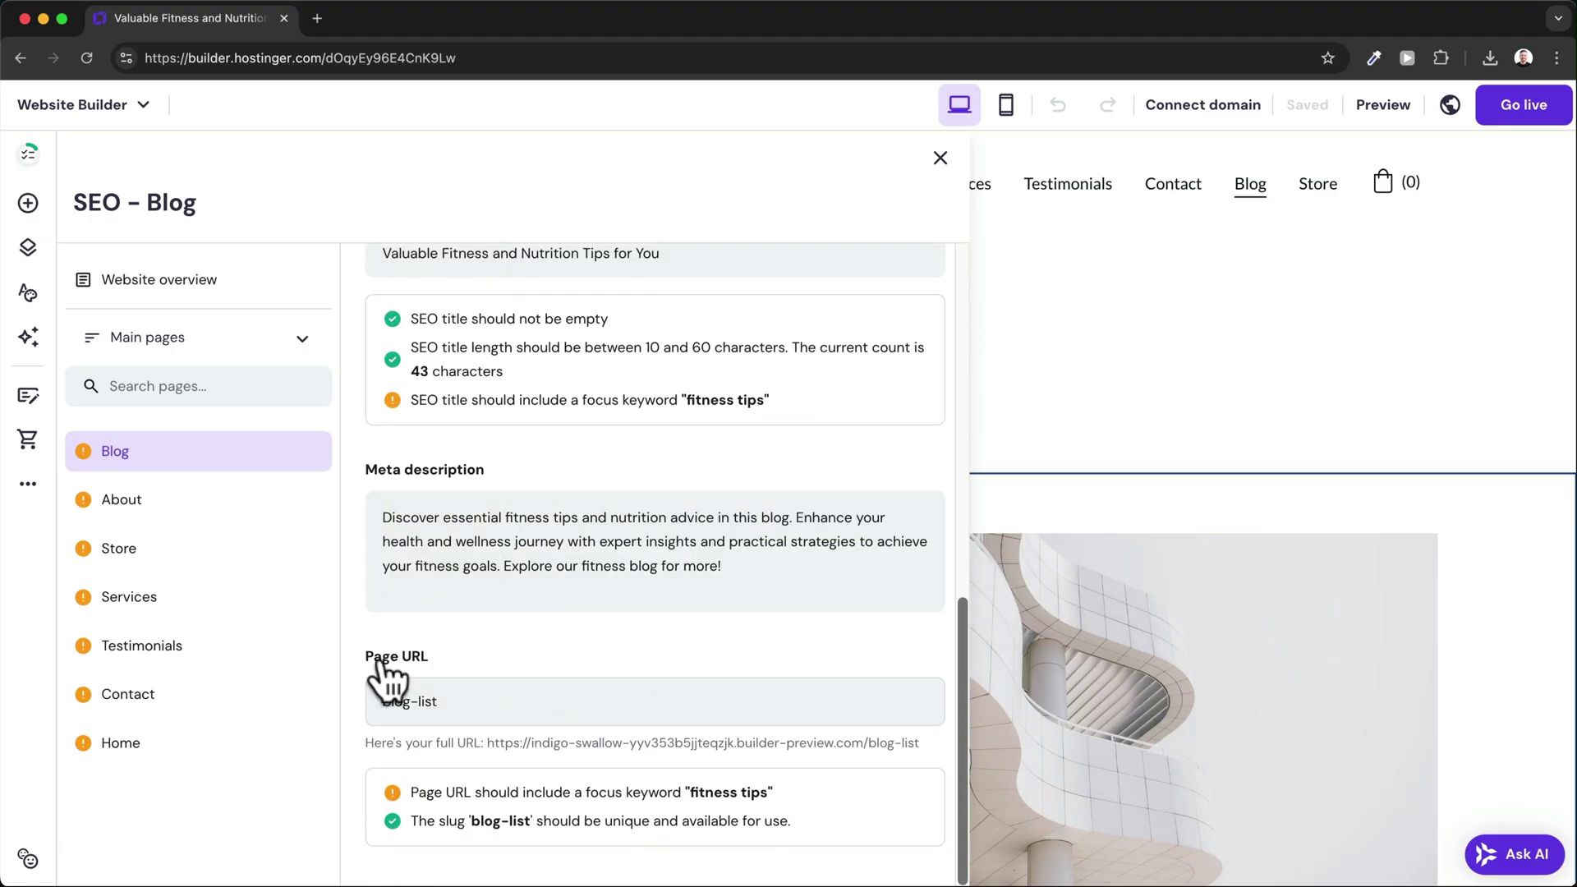
left_click(436, 700)
left_click_drag(410, 701, 441, 702)
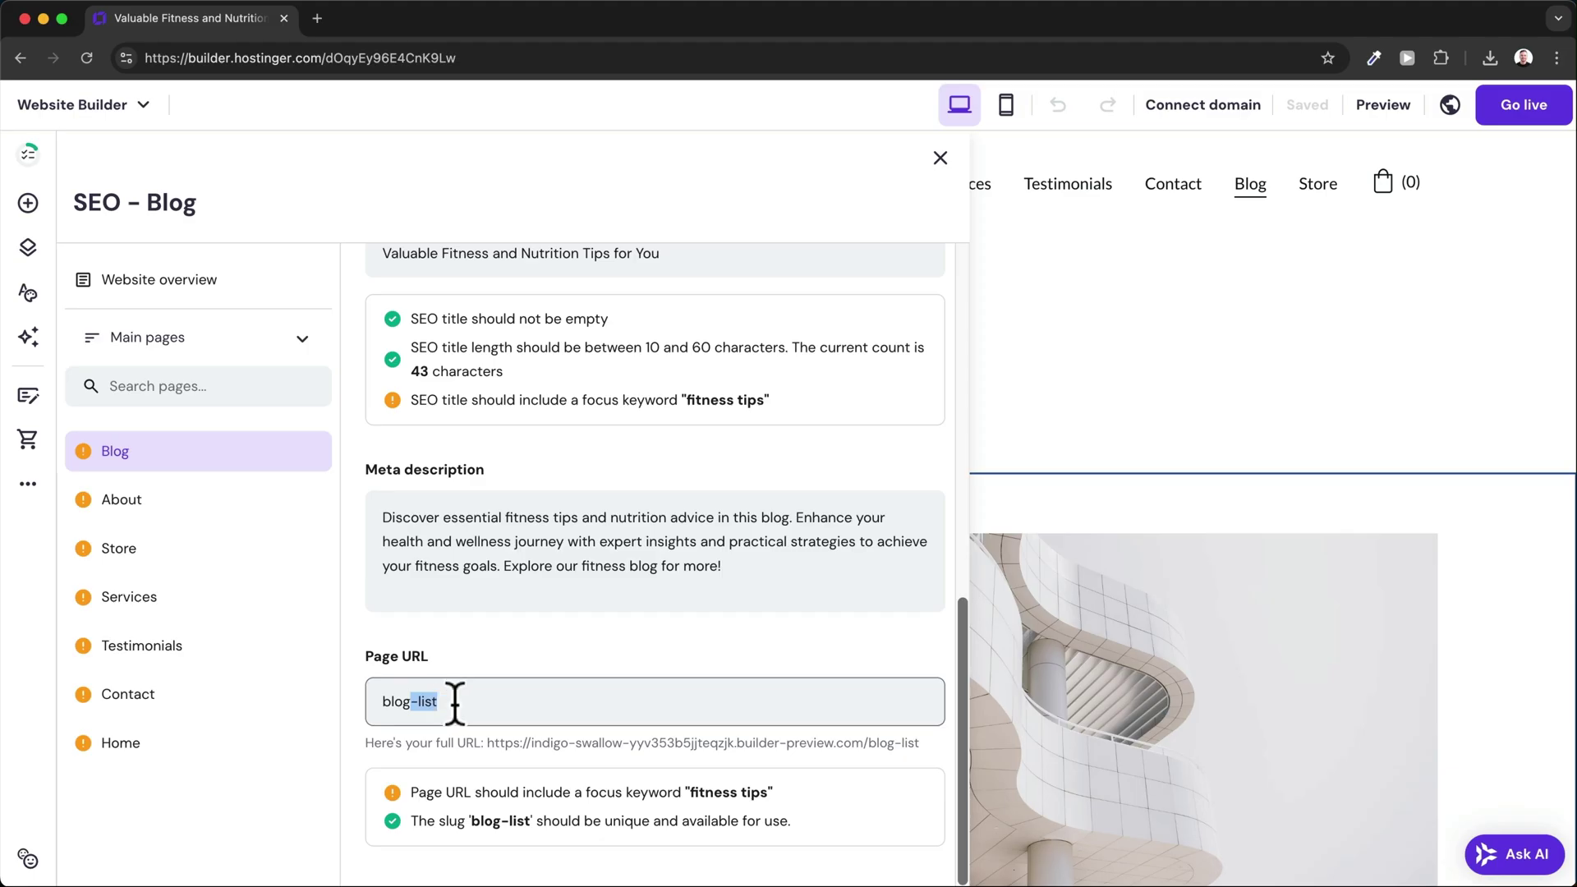
key("BackSpace")
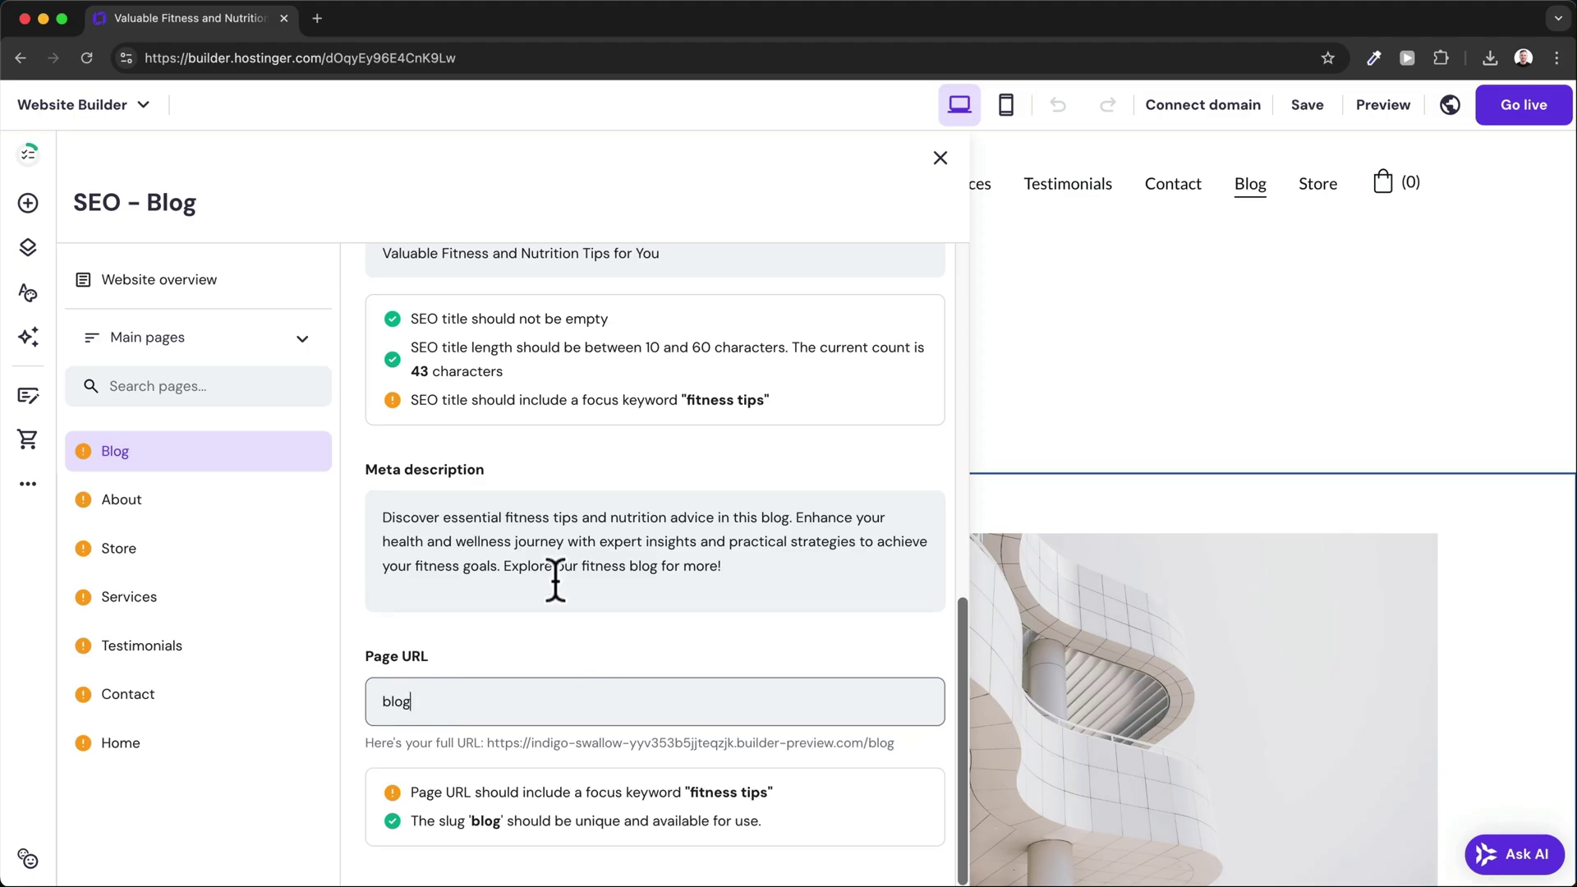
left_click(122, 500)
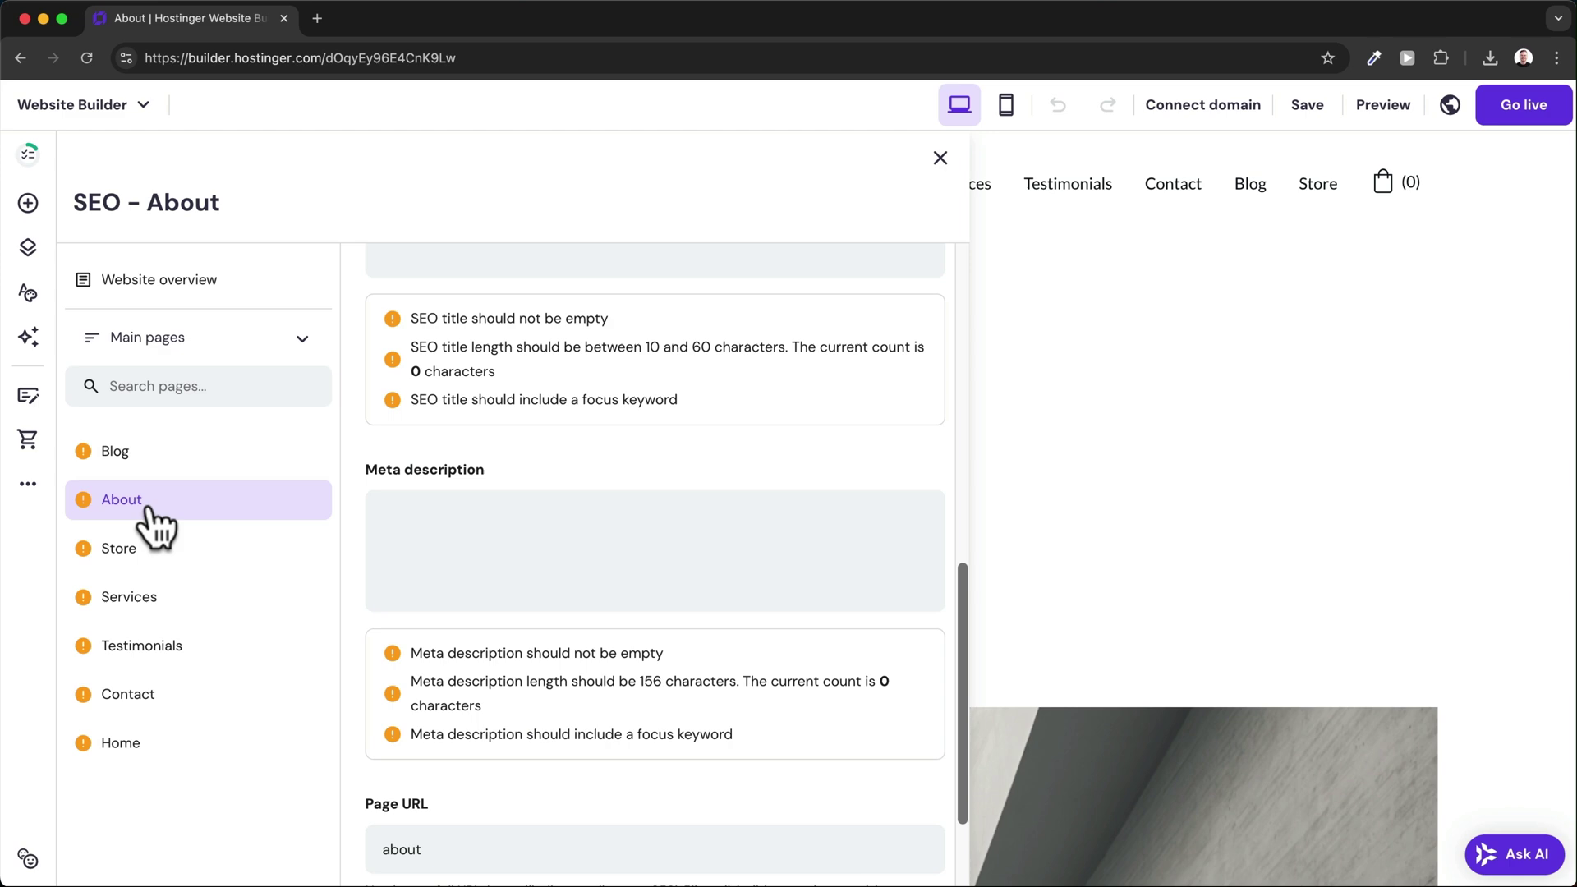
scroll(524, 574, "up", 5)
scroll(524, 574, "up", 3)
scroll(523, 574, "up", 2)
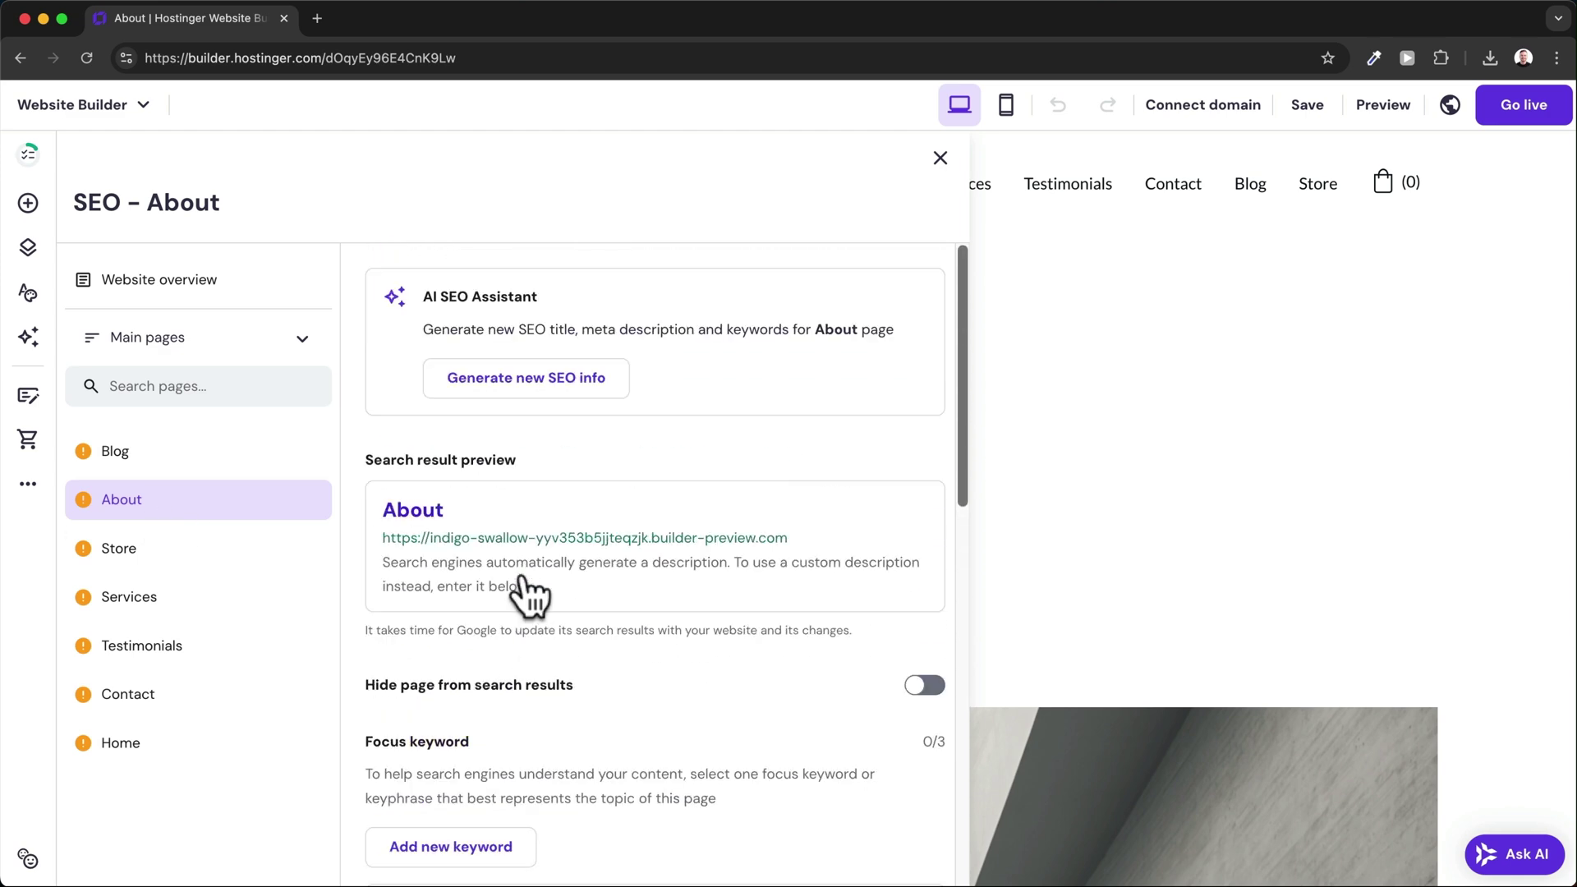